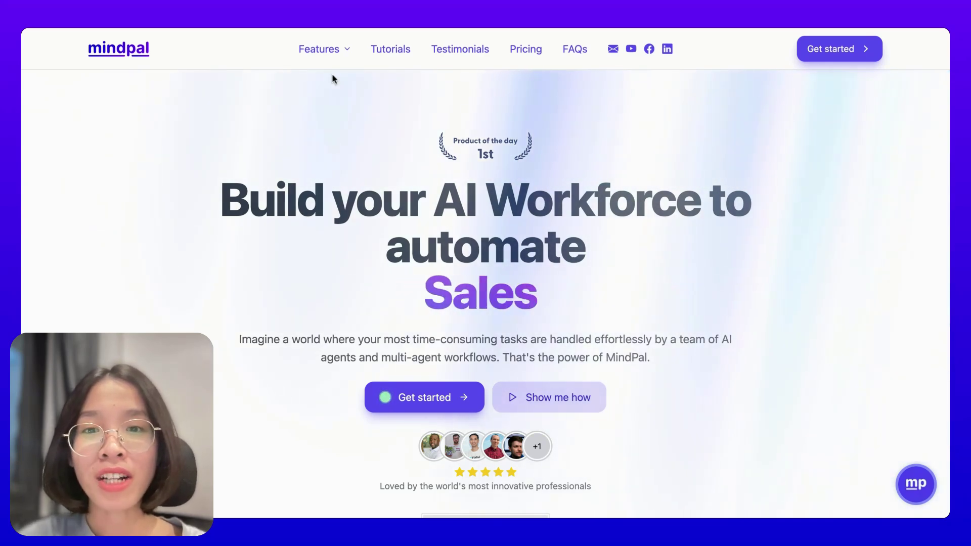
Show the Business workflow templates, such as PESTLE Analysis, then open the content repurposing blog post
{"action": "scroll", "coordinate": [485, 273], "scroll_direction": "down", "scroll_amount": 15}
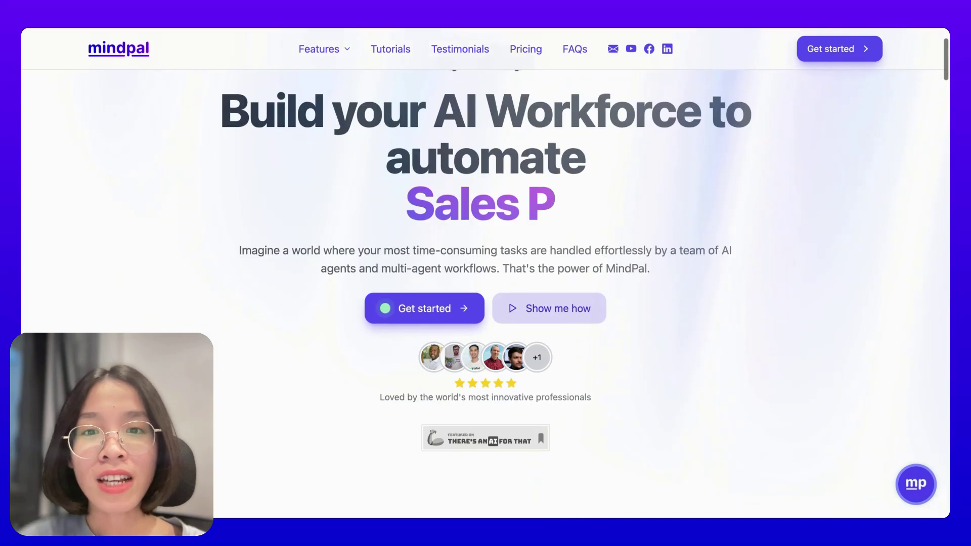
{"action": "scroll", "coordinate": [486, 273], "scroll_direction": "up", "scroll_amount": 3}
{"action": "scroll", "coordinate": [486, 273], "scroll_direction": "down", "scroll_amount": 4}
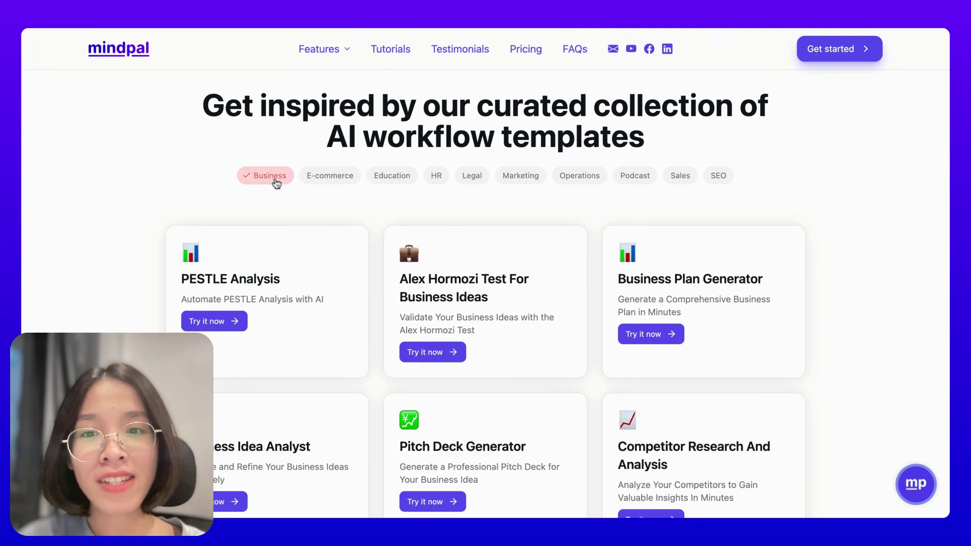
{"action": "left_click", "coordinate": [520, 175]}
{"action": "left_click", "coordinate": [514, 244]}
{"action": "scroll", "coordinate": [475, 354], "scroll_direction": "down", "scroll_amount": 3}
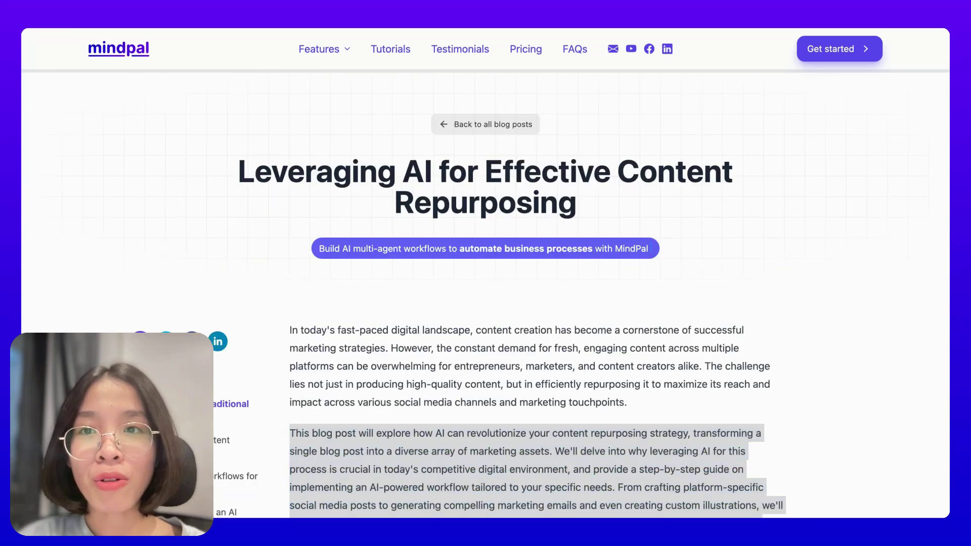
Read through the 'Leveraging AI for Effective Content Repurposing' blog post down to its end
{"action": "scroll", "coordinate": [407, 191], "scroll_direction": "down", "scroll_amount": 4}
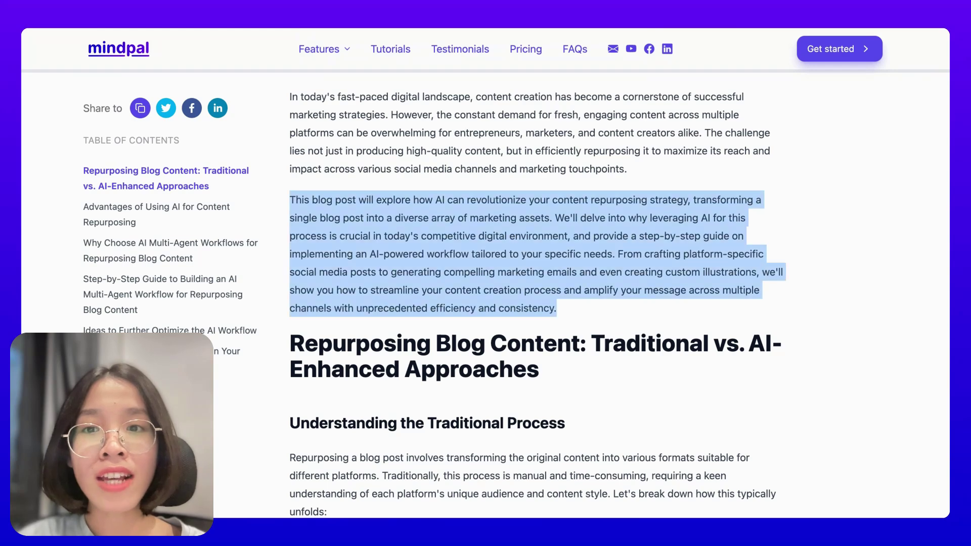
{"action": "scroll", "coordinate": [365, 120], "scroll_direction": "down", "scroll_amount": 5}
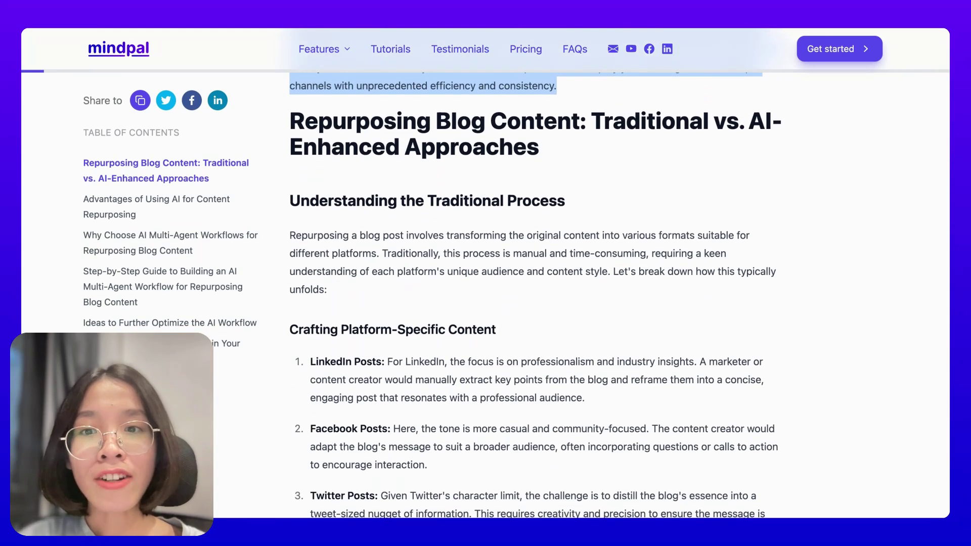
{"action": "scroll", "coordinate": [535, 293], "scroll_direction": "down", "scroll_amount": 10}
{"action": "scroll", "coordinate": [536, 293], "scroll_direction": "down", "scroll_amount": 4}
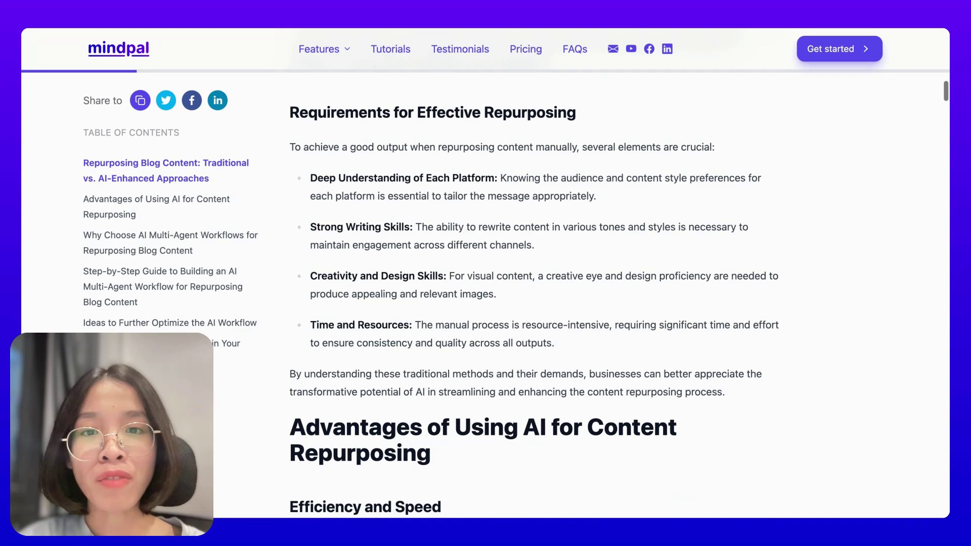
{"action": "scroll", "coordinate": [536, 293], "scroll_direction": "down", "scroll_amount": 7}
{"action": "scroll", "coordinate": [536, 293], "scroll_direction": "down", "scroll_amount": 3}
{"action": "scroll", "coordinate": [536, 293], "scroll_direction": "down", "scroll_amount": 15}
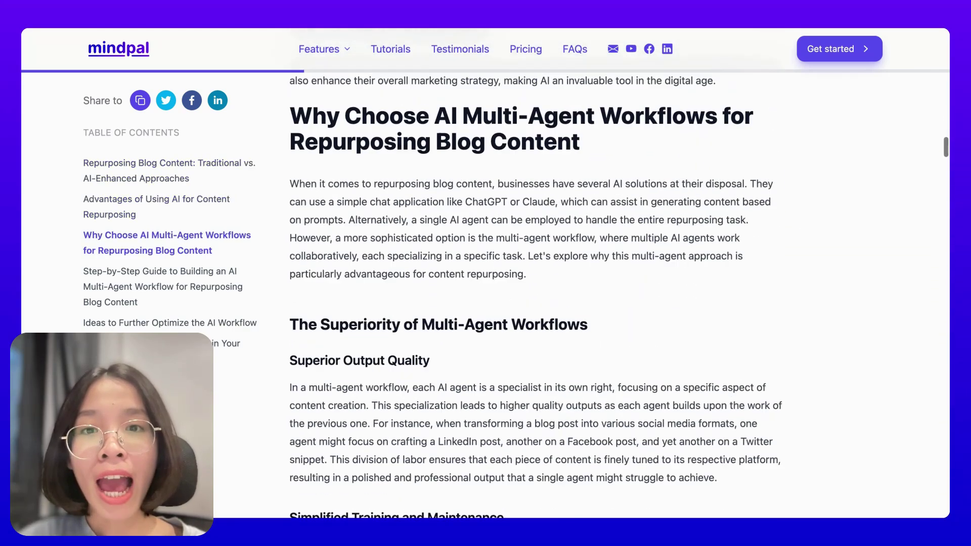
{"action": "scroll", "coordinate": [536, 293], "scroll_direction": "down", "scroll_amount": 3}
{"action": "scroll", "coordinate": [536, 293], "scroll_direction": "down", "scroll_amount": 13}
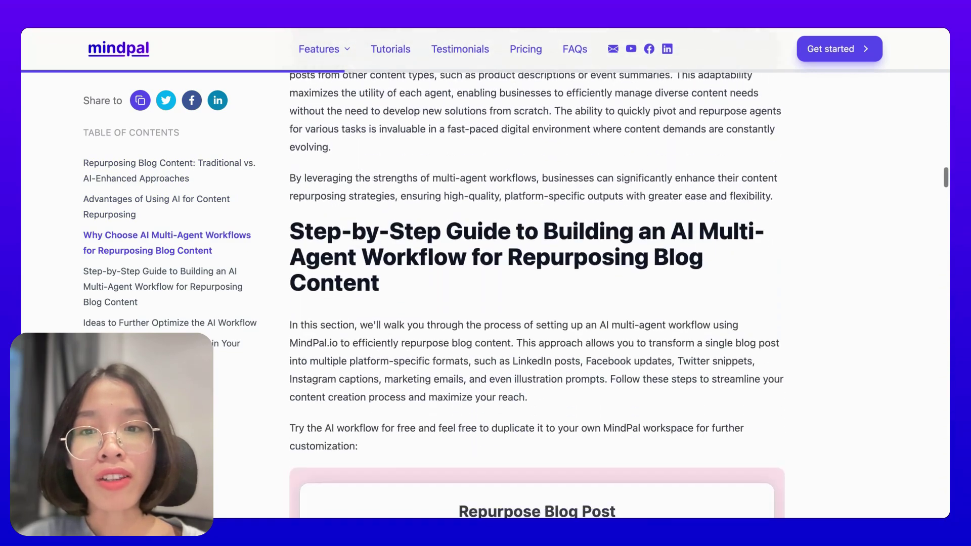
{"action": "scroll", "coordinate": [535, 293], "scroll_direction": "down", "scroll_amount": 3}
{"action": "scroll", "coordinate": [535, 293], "scroll_direction": "up", "scroll_amount": 1}
{"action": "scroll", "coordinate": [536, 293], "scroll_direction": "down", "scroll_amount": 13}
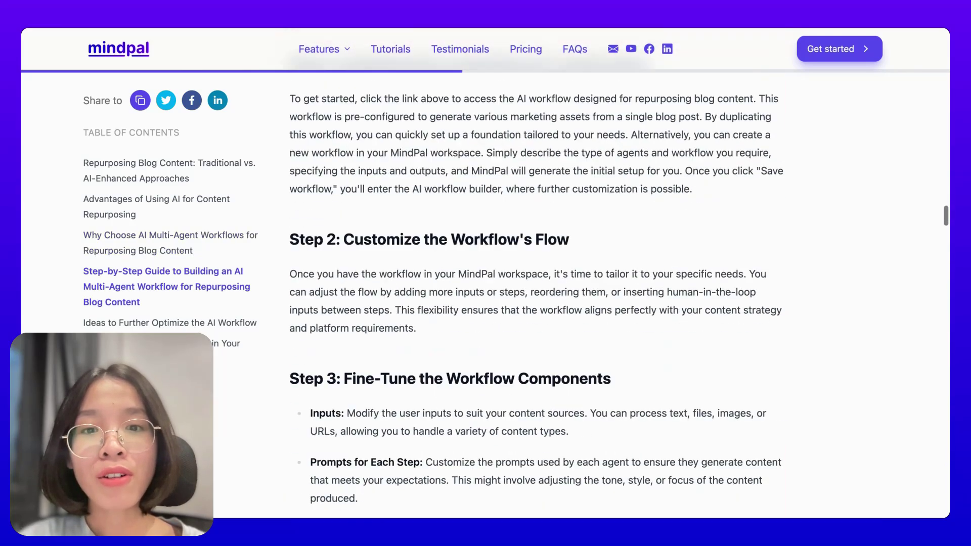
{"action": "scroll", "coordinate": [536, 293], "scroll_direction": "down", "scroll_amount": 16}
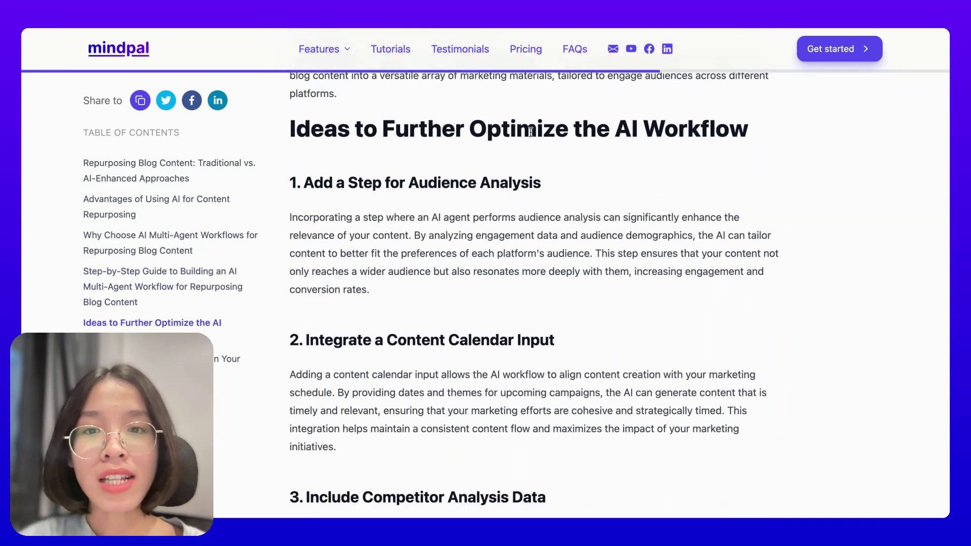
{"action": "scroll", "coordinate": [530, 132], "scroll_direction": "down", "scroll_amount": 20}
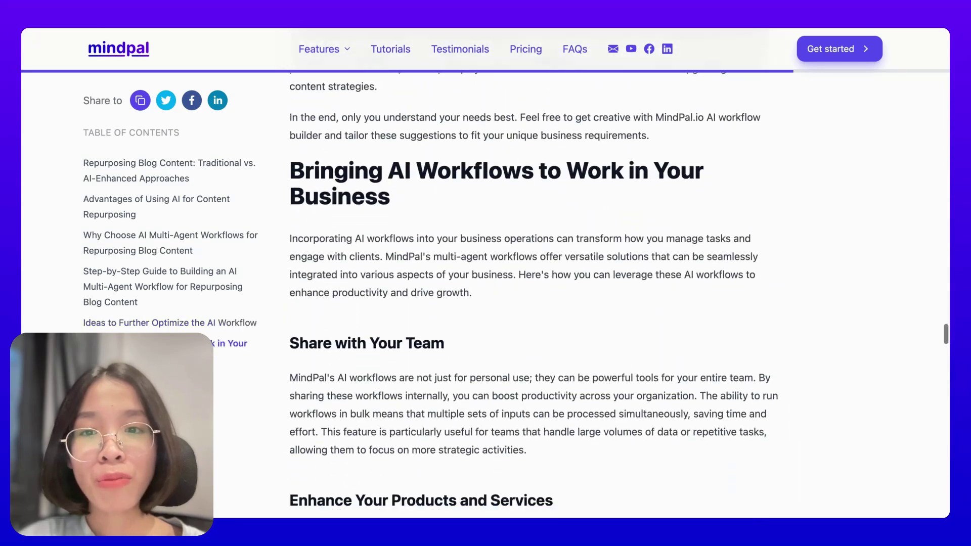
{"action": "scroll", "coordinate": [472, 123], "scroll_direction": "down", "scroll_amount": 2}
{"action": "scroll", "coordinate": [473, 123], "scroll_direction": "down", "scroll_amount": 3}
{"action": "scroll", "coordinate": [472, 124], "scroll_direction": "down", "scroll_amount": 8}
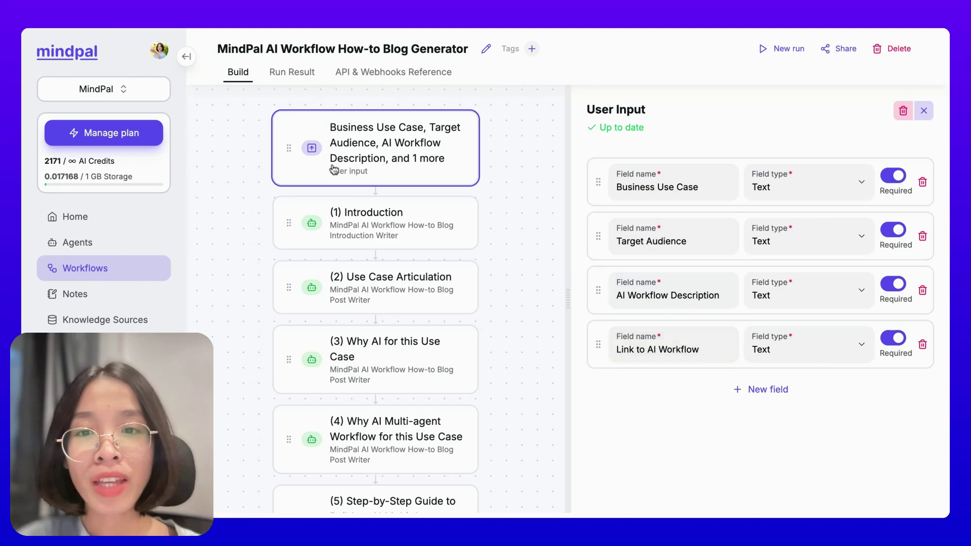
Review the Introduction, Use Case Articulation, step 3, multi-agent and Step-by-Step Guide prompts
{"action": "scroll", "coordinate": [364, 183], "scroll_direction": "down", "scroll_amount": 3}
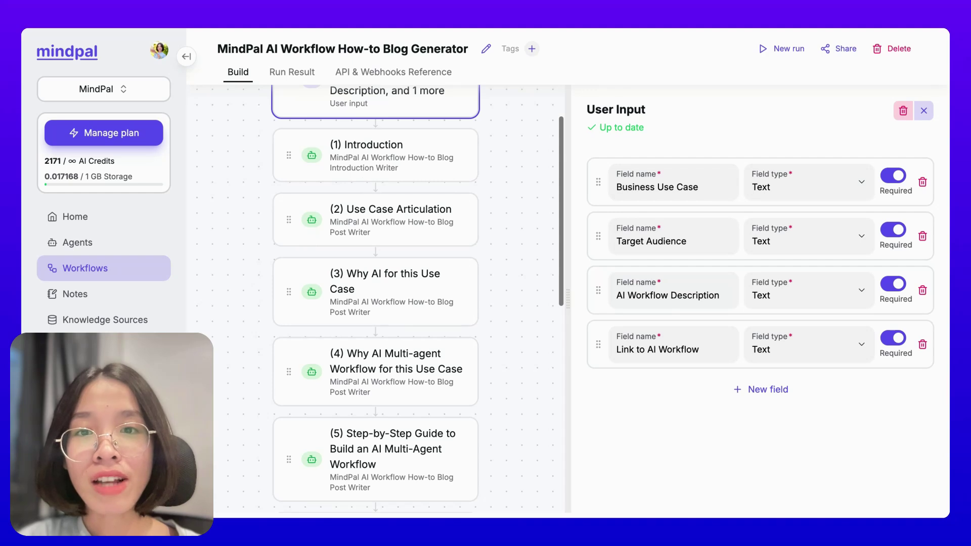
{"action": "scroll", "coordinate": [364, 183], "scroll_direction": "down", "scroll_amount": 1}
{"action": "left_click", "coordinate": [339, 131]}
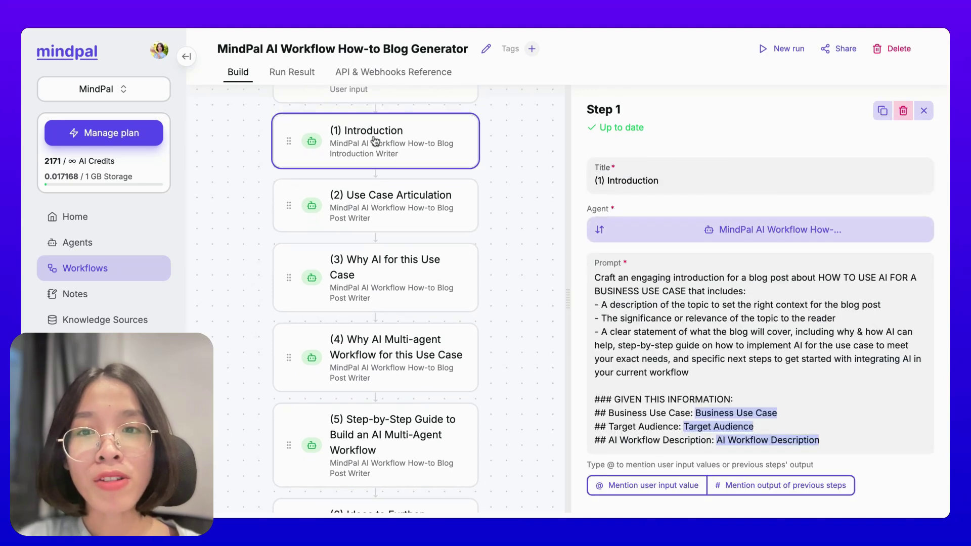
{"action": "left_click", "coordinate": [435, 218]}
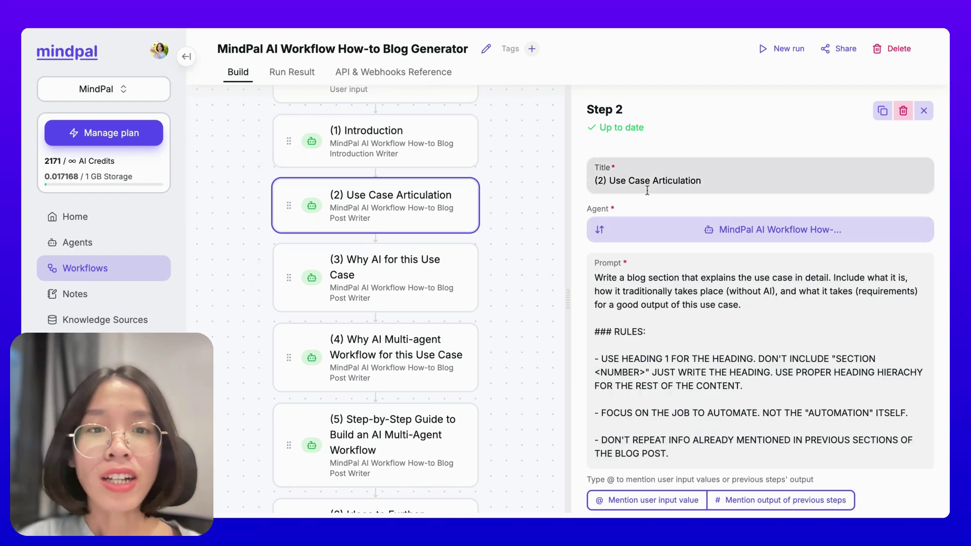
{"action": "left_click", "coordinate": [405, 270]}
{"action": "scroll", "coordinate": [406, 268], "scroll_direction": "down", "scroll_amount": 1}
{"action": "scroll", "coordinate": [407, 266], "scroll_direction": "down", "scroll_amount": 2}
{"action": "left_click", "coordinate": [408, 247]}
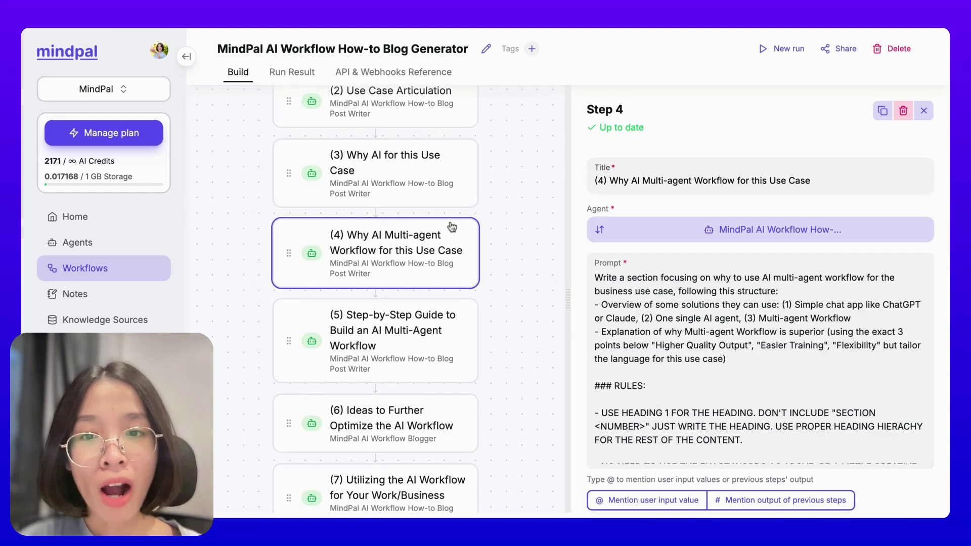
{"action": "scroll", "coordinate": [451, 227], "scroll_direction": "down", "scroll_amount": 4}
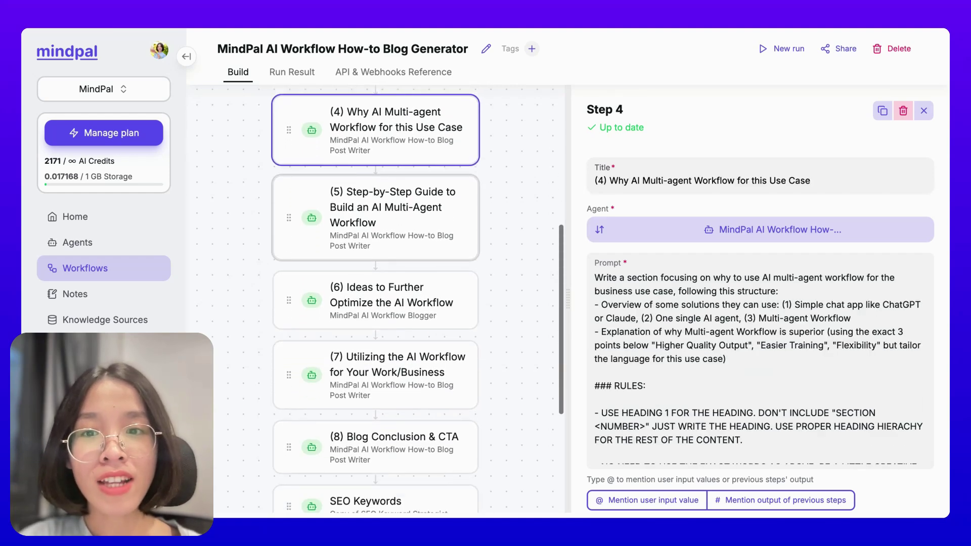
{"action": "left_click", "coordinate": [430, 211]}
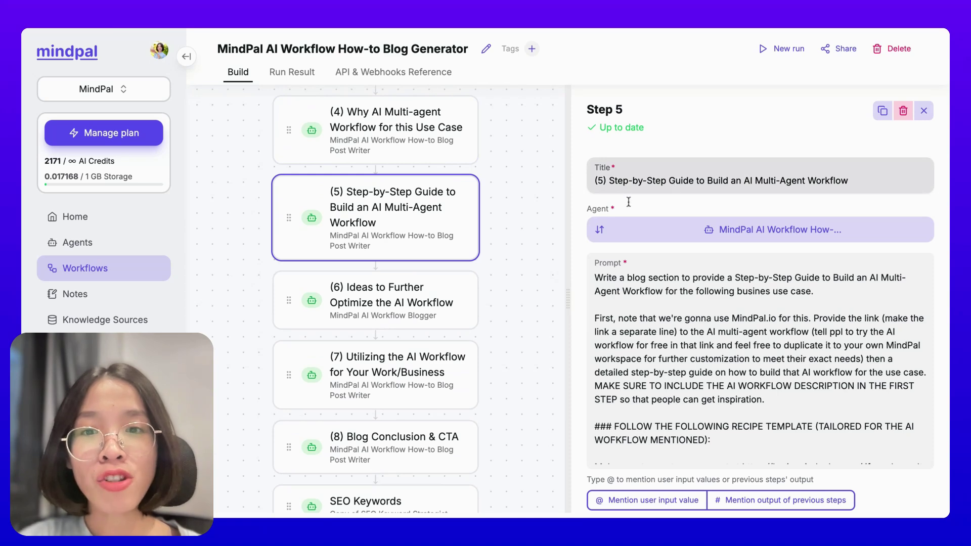
Review the Optimization Ideas, business use, Conclusion & CTA, SEO Keywords and Metadata prompts, then start a new run
{"action": "scroll", "coordinate": [446, 245], "scroll_direction": "down", "scroll_amount": 2}
{"action": "left_click", "coordinate": [388, 234]}
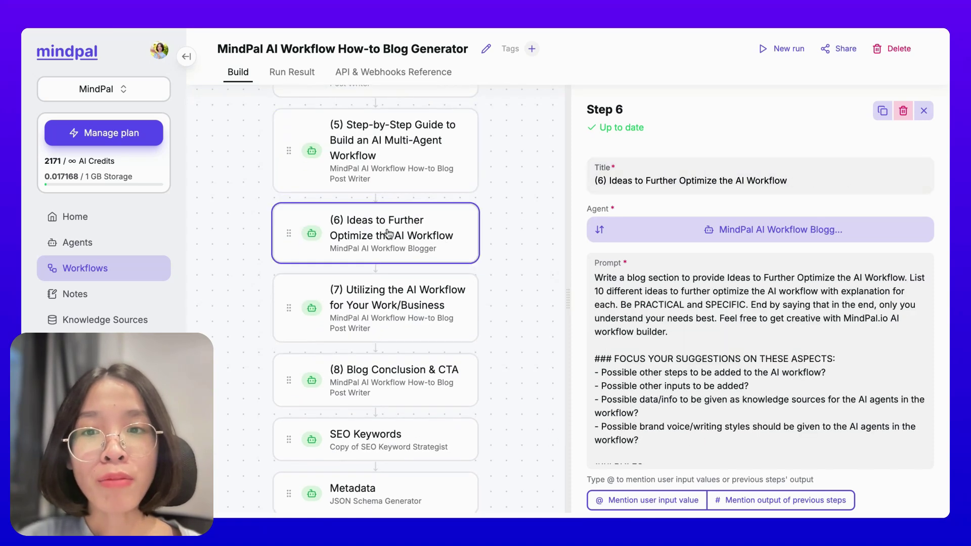
{"action": "scroll", "coordinate": [388, 233], "scroll_direction": "down", "scroll_amount": 2}
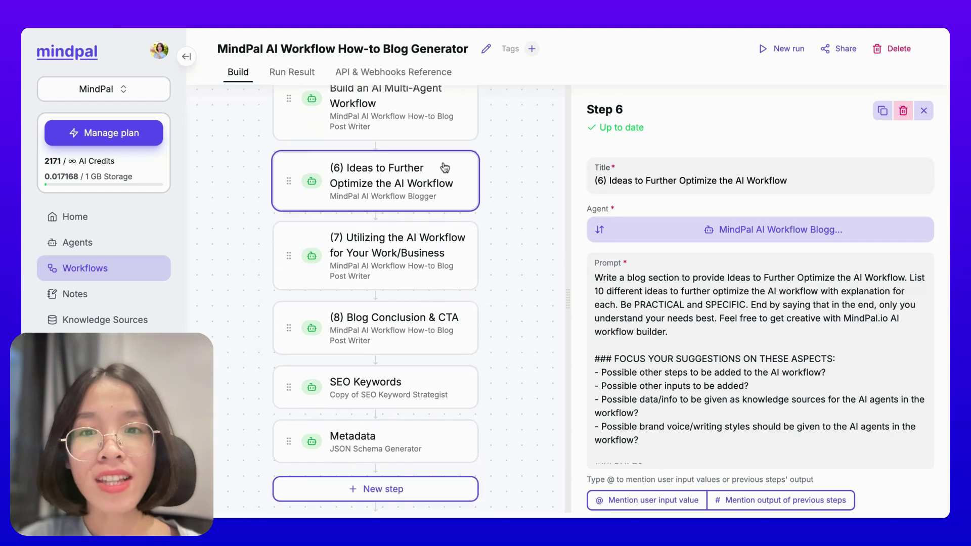
{"action": "left_click", "coordinate": [414, 250]}
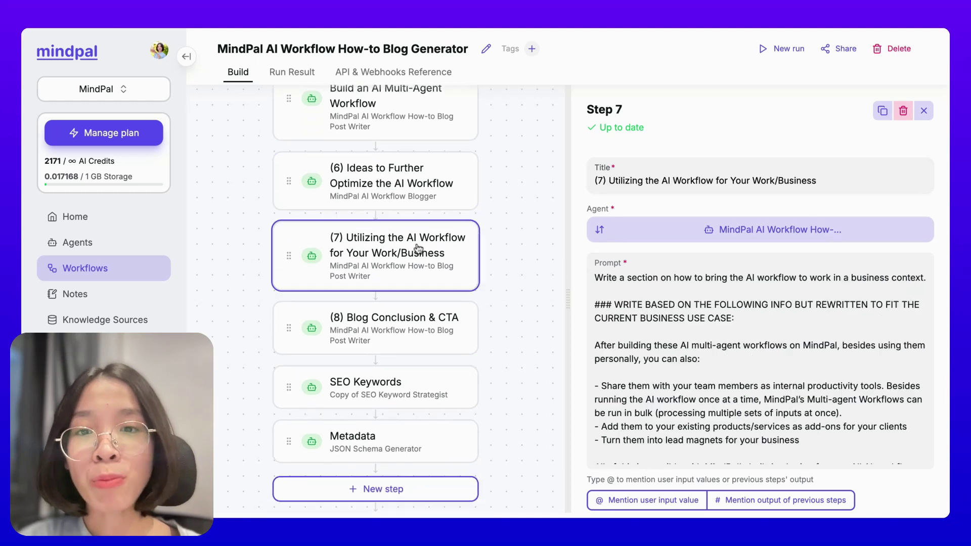
{"action": "scroll", "coordinate": [476, 249], "scroll_direction": "down", "scroll_amount": 2}
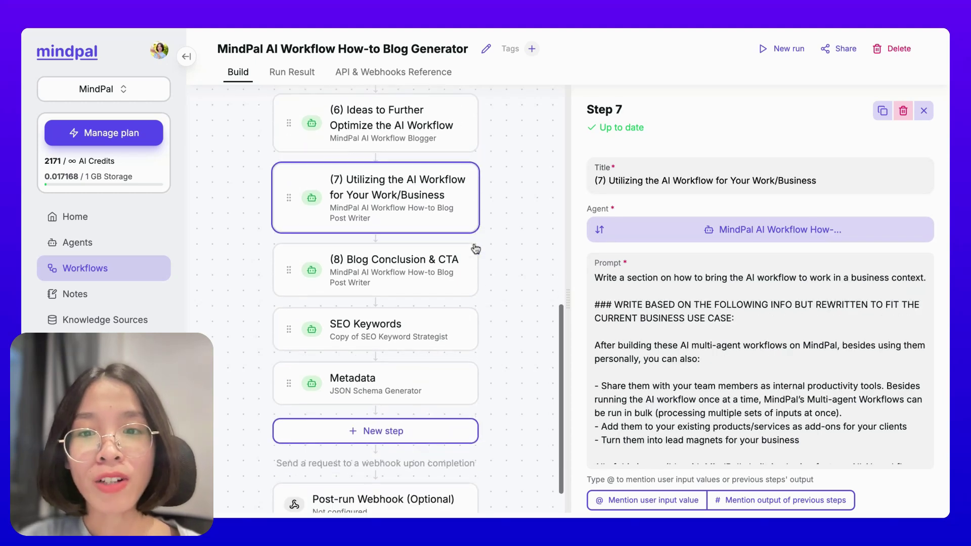
{"action": "left_click", "coordinate": [398, 266]}
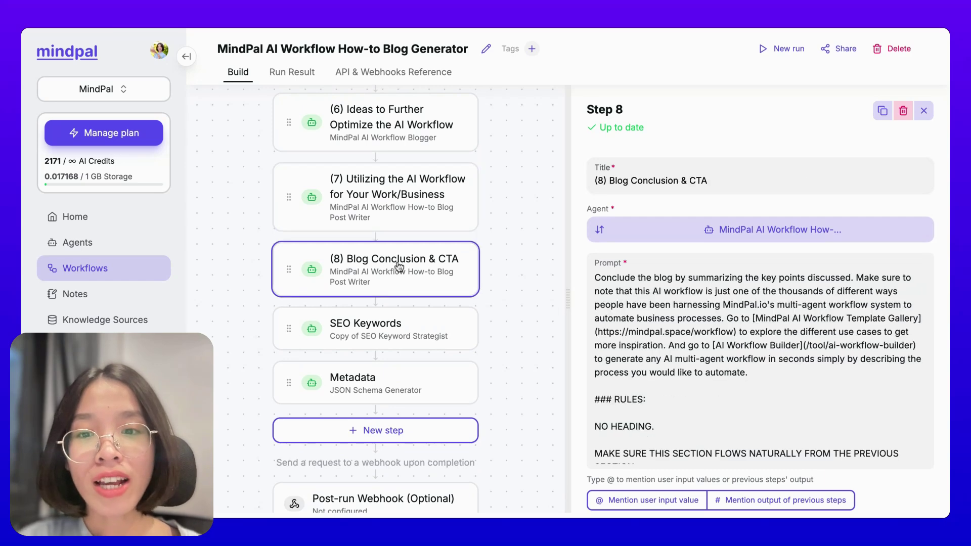
{"action": "left_click", "coordinate": [420, 339]}
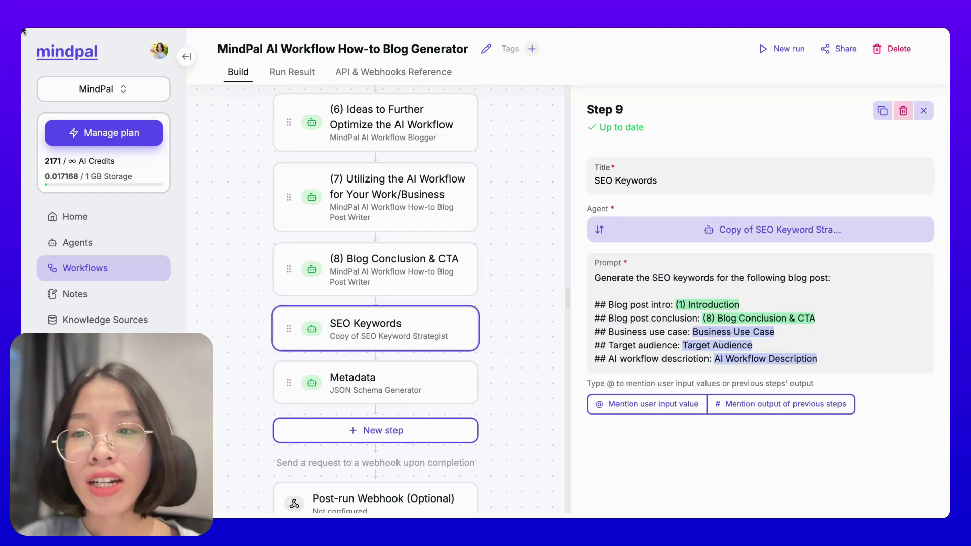
{"action": "left_click", "coordinate": [445, 373]}
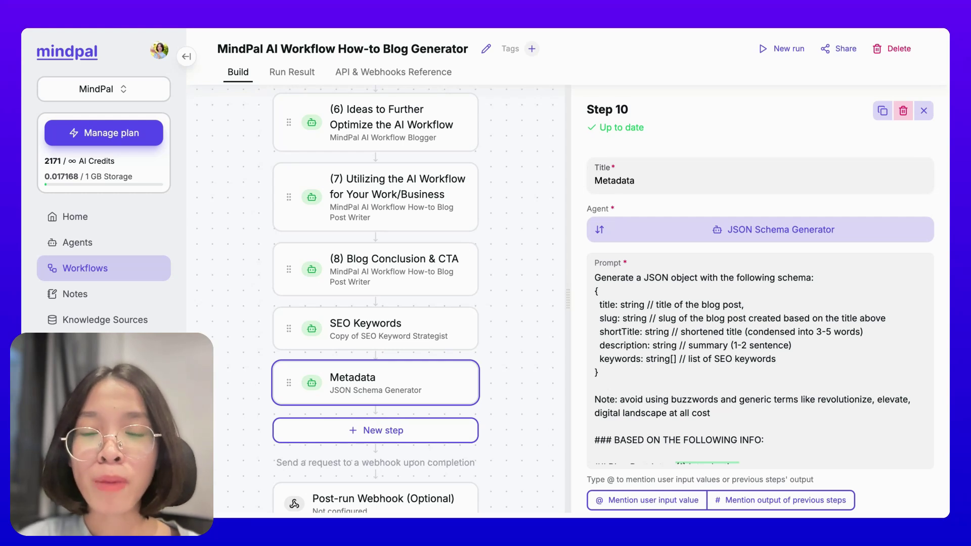
{"action": "scroll", "coordinate": [375, 304], "scroll_direction": "up", "scroll_amount": 10}
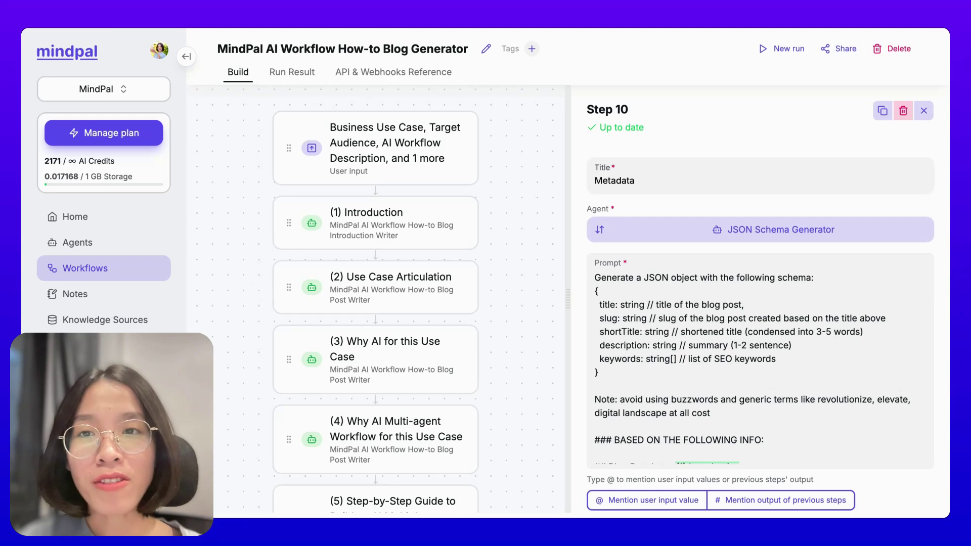
{"action": "left_click", "coordinate": [785, 48]}
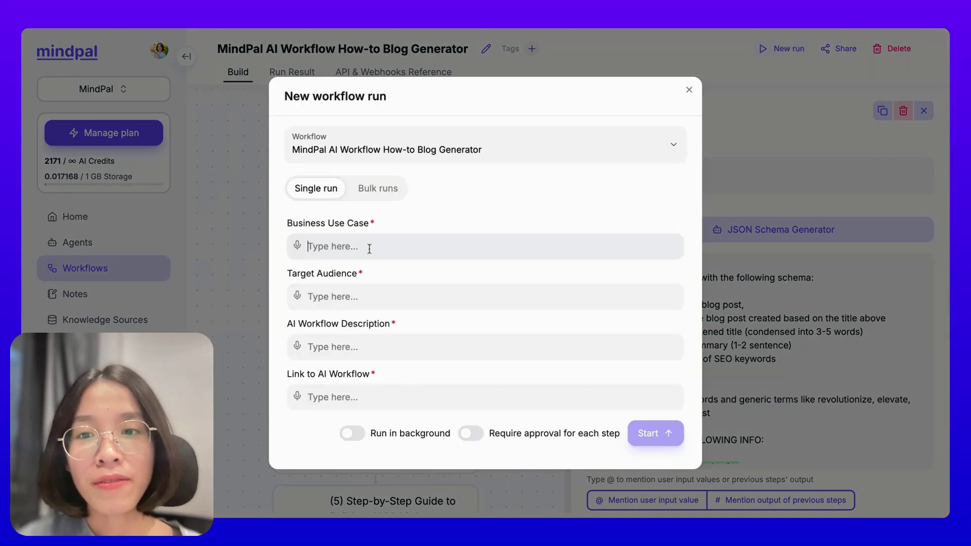
Launch the How-to Blog run and follow the Introduction, Use Case Articulation and Why AI sections generating
{"action": "left_click", "coordinate": [655, 433]}
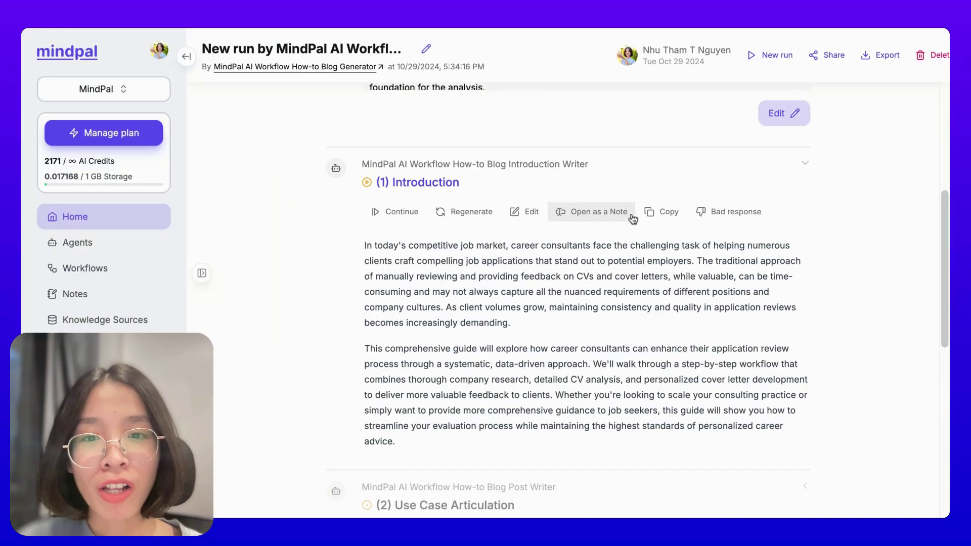
{"action": "scroll", "coordinate": [464, 213], "scroll_direction": "down", "scroll_amount": 1}
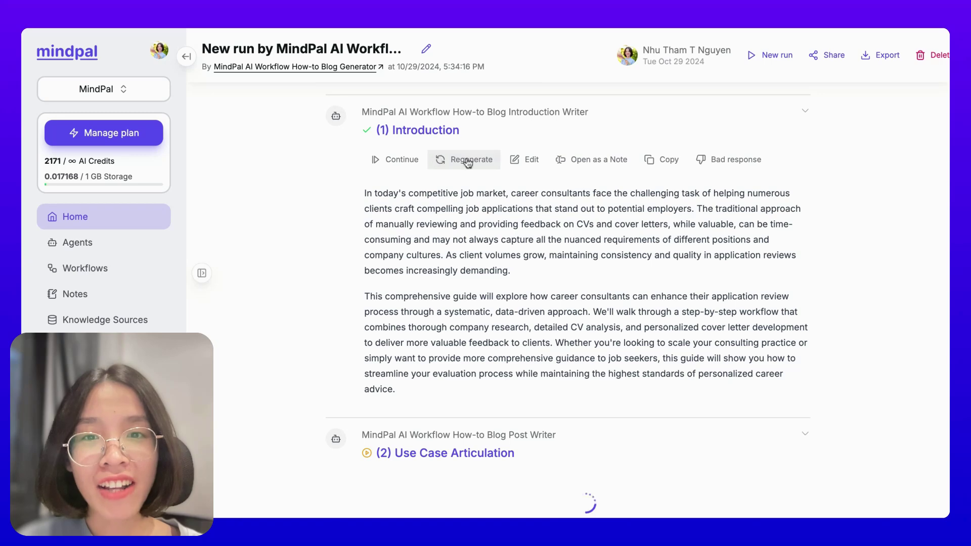
{"action": "scroll", "coordinate": [546, 286], "scroll_direction": "down", "scroll_amount": 2}
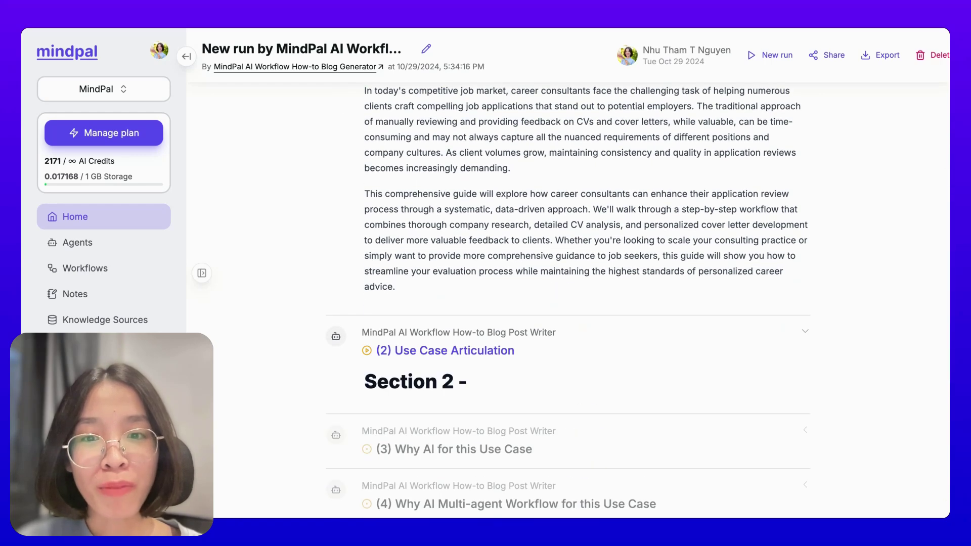
{"action": "scroll", "coordinate": [587, 303], "scroll_direction": "down", "scroll_amount": 5}
{"action": "scroll", "coordinate": [584, 300], "scroll_direction": "down", "scroll_amount": 12}
{"action": "scroll", "coordinate": [566, 303], "scroll_direction": "down", "scroll_amount": 9}
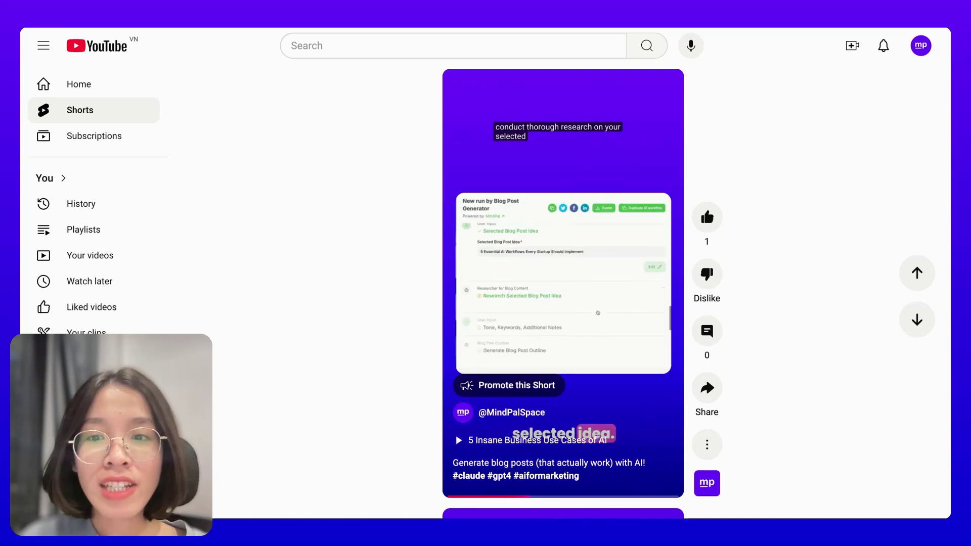
Pause the MindPal YouTube Short showing the blog post generator workflow
{"action": "mouse_move", "coordinate": [469, 75]}
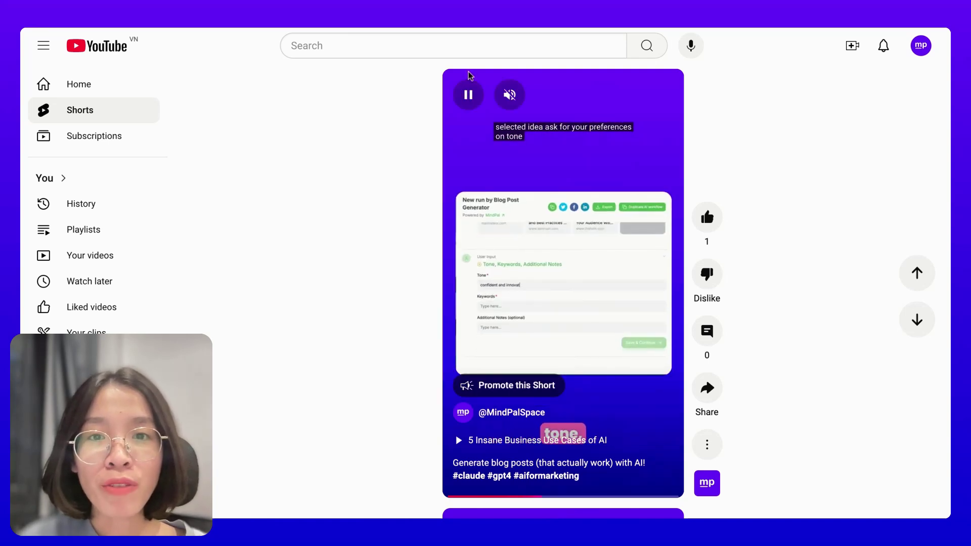
{"action": "left_click", "coordinate": [468, 95]}
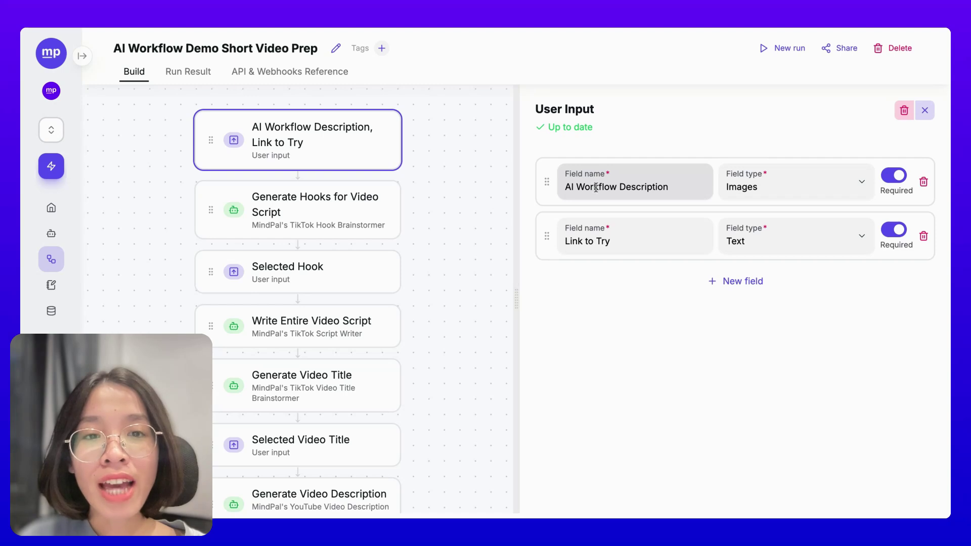
Start a new run of the AI Workflow Demo Short Video Prep workflow and focus the Link to Try field
{"action": "scroll", "coordinate": [310, 217], "scroll_direction": "down", "scroll_amount": 3}
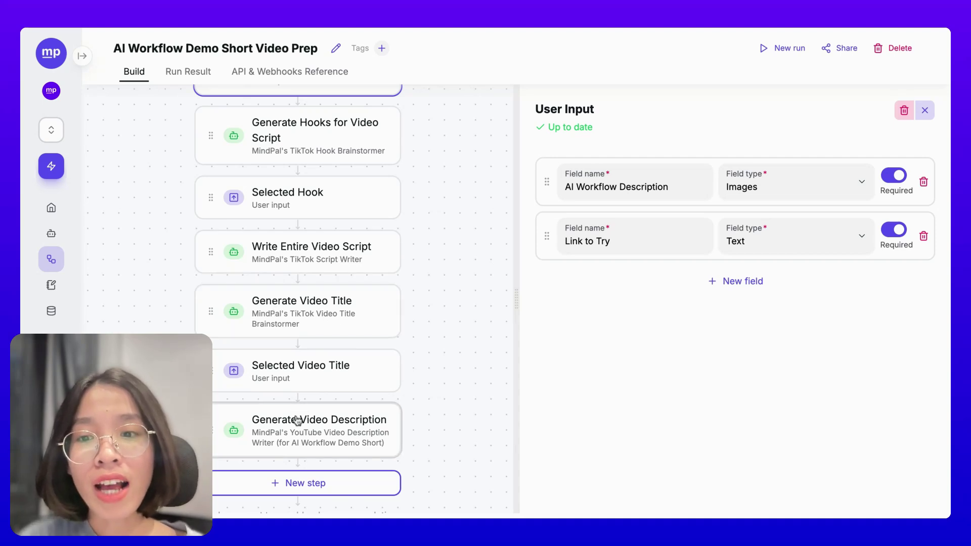
{"action": "scroll", "coordinate": [314, 423], "scroll_direction": "down", "scroll_amount": 1}
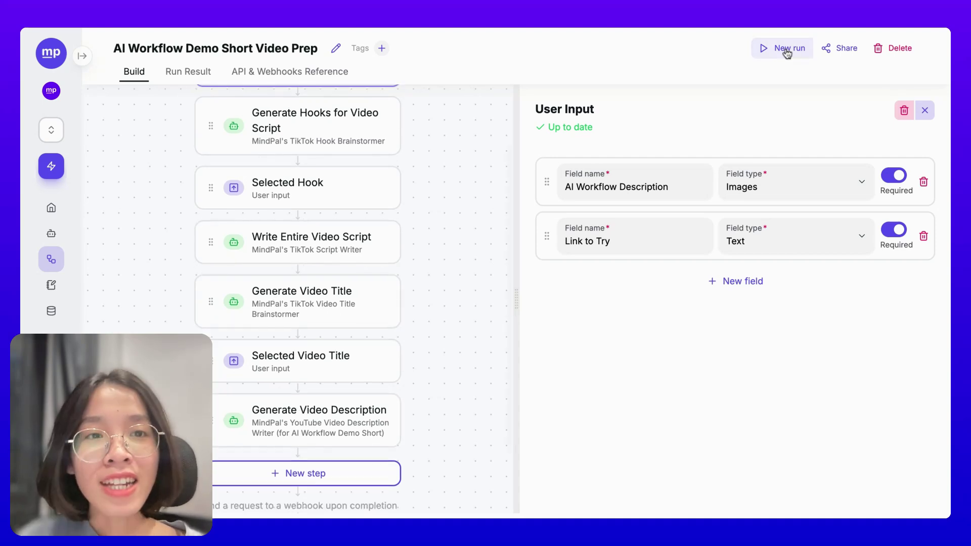
{"action": "left_click", "coordinate": [788, 49]}
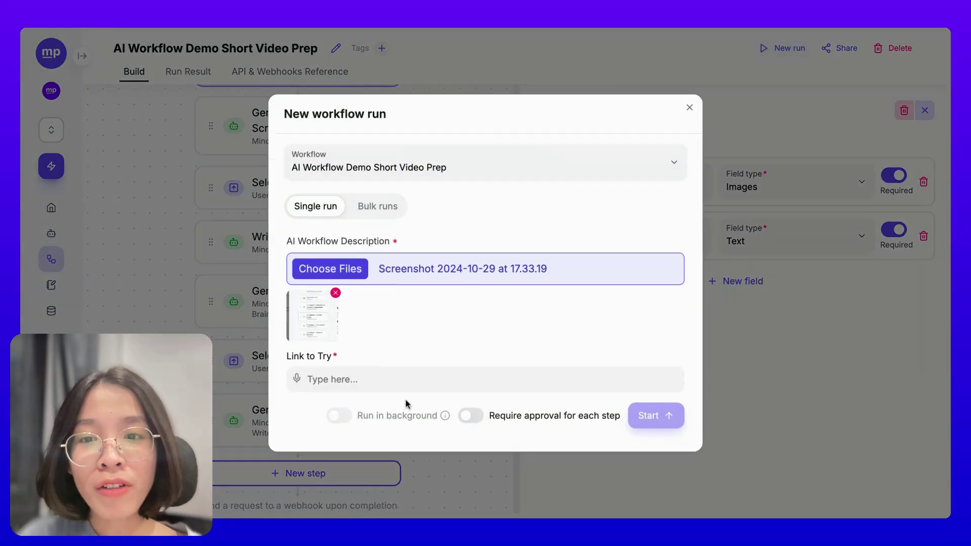
{"action": "left_click", "coordinate": [374, 380]}
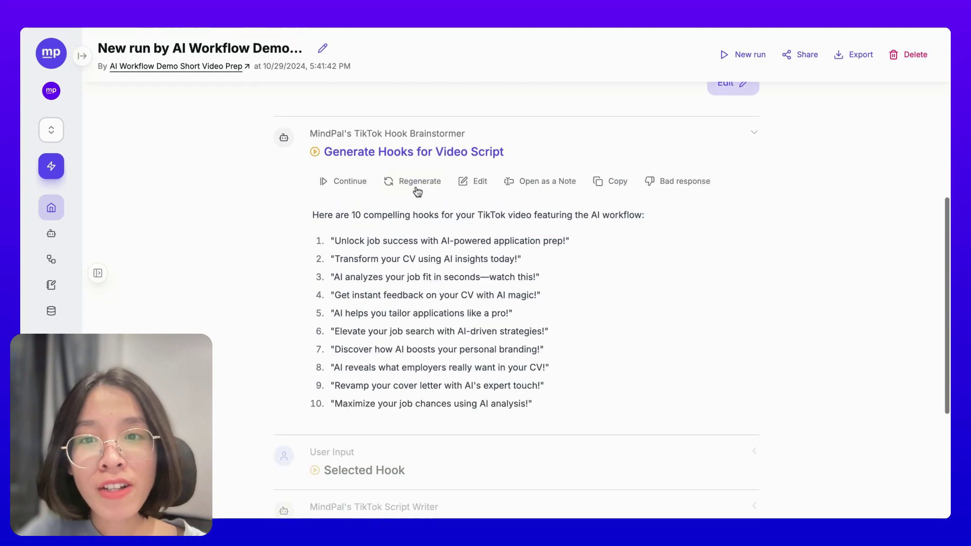
Save 'Get instant feedback on your CV with AI magic!' as the selected hook and continue the run
{"action": "scroll", "coordinate": [458, 212], "scroll_direction": "down", "scroll_amount": 2}
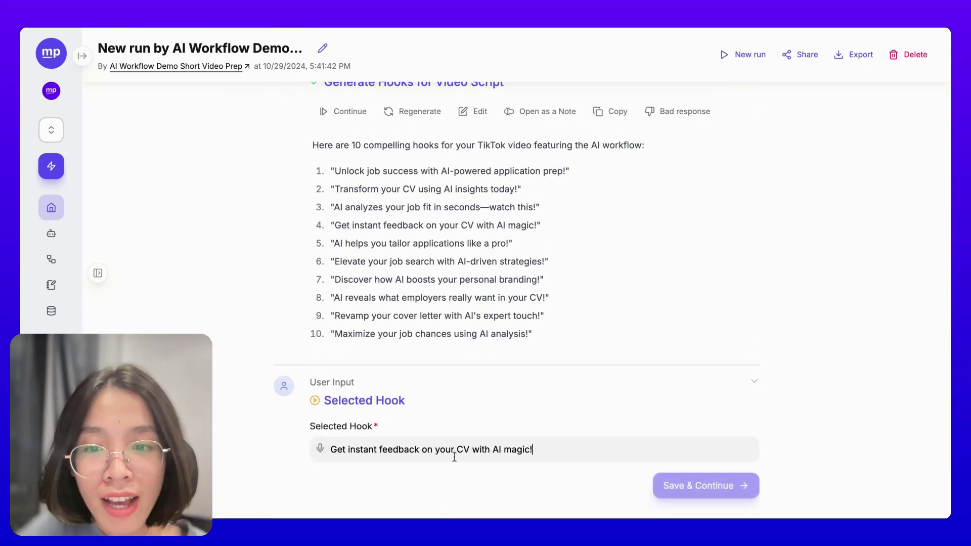
{"action": "left_click", "coordinate": [704, 498]}
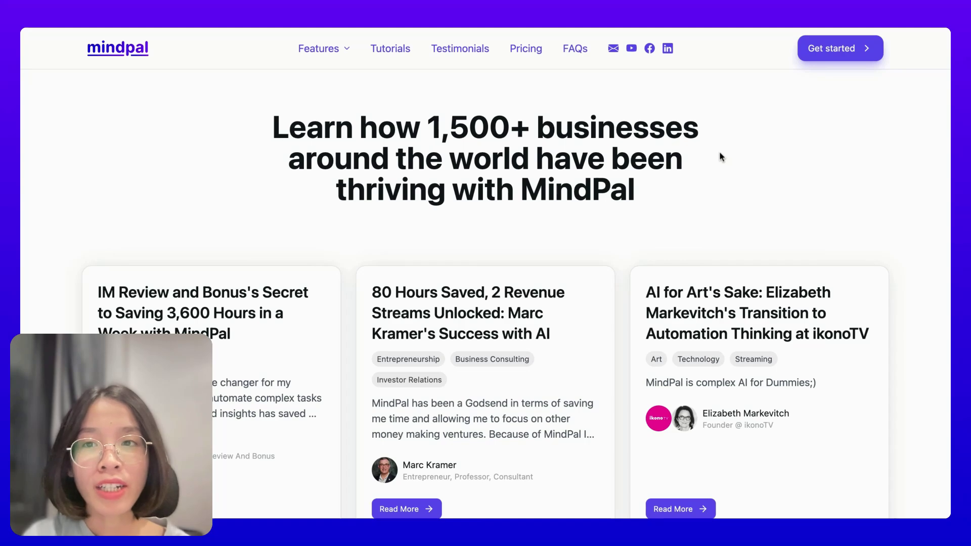
Open the 25-Year Veteran Web Designer story and select its first two paragraphs
{"action": "scroll", "coordinate": [718, 153], "scroll_direction": "down", "scroll_amount": 10}
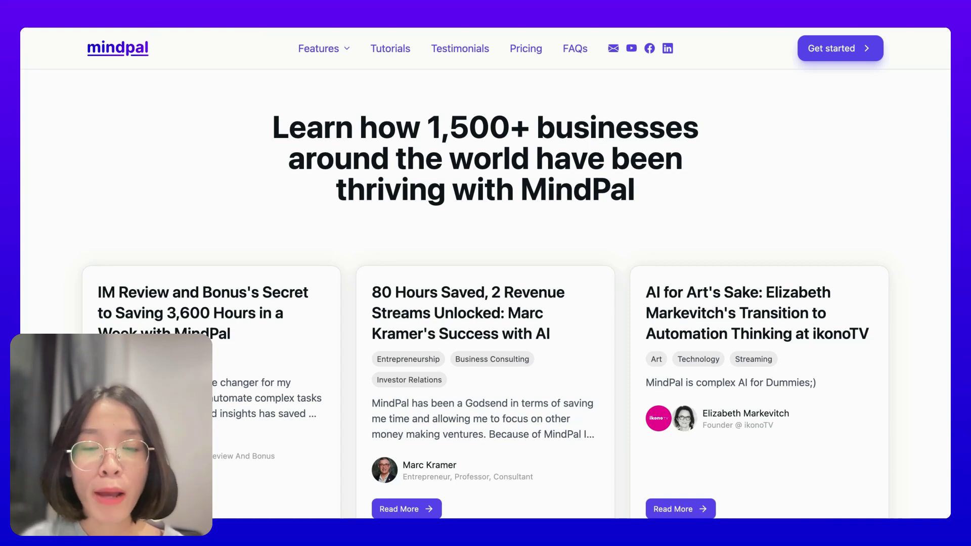
{"action": "scroll", "coordinate": [435, 360], "scroll_direction": "down", "scroll_amount": 4}
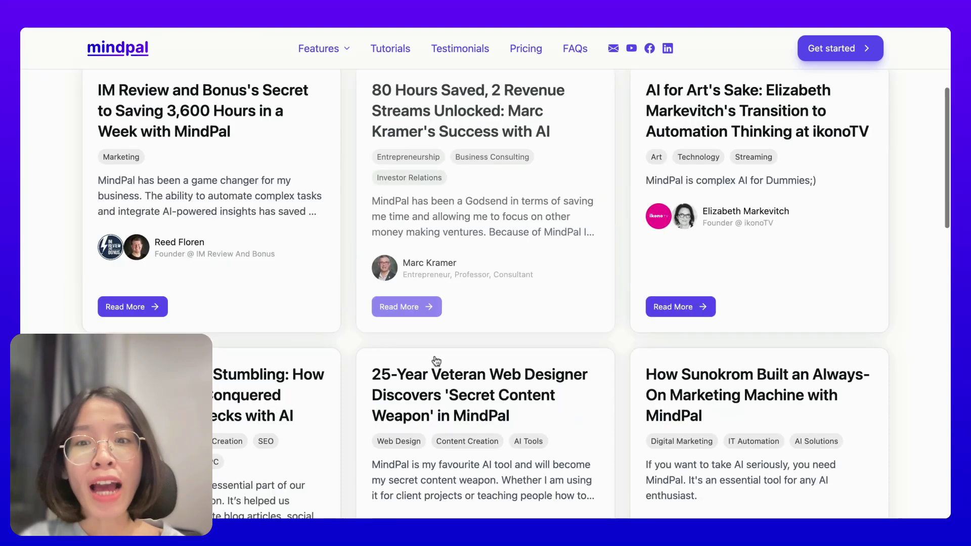
{"action": "left_click", "coordinate": [439, 396]}
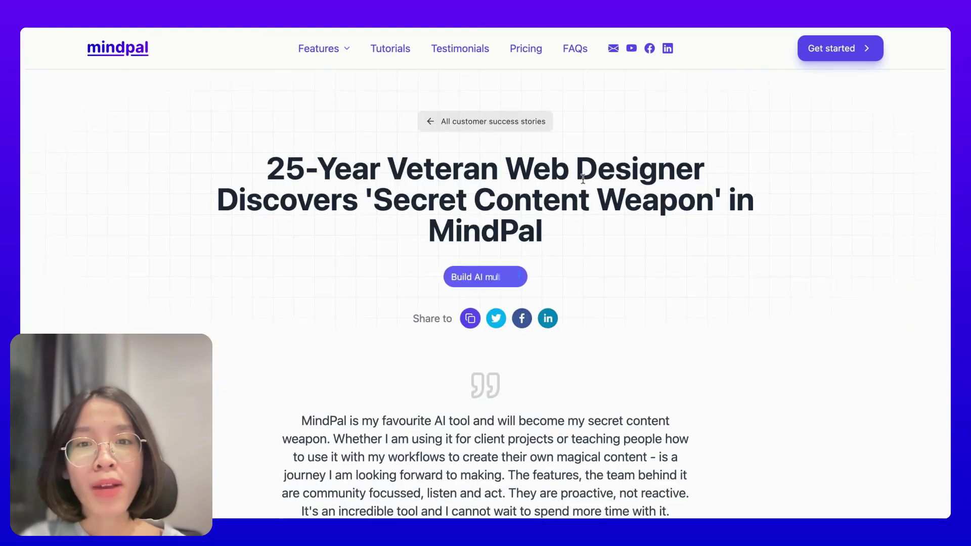
{"action": "scroll", "coordinate": [221, 28], "scroll_direction": "down", "scroll_amount": 2}
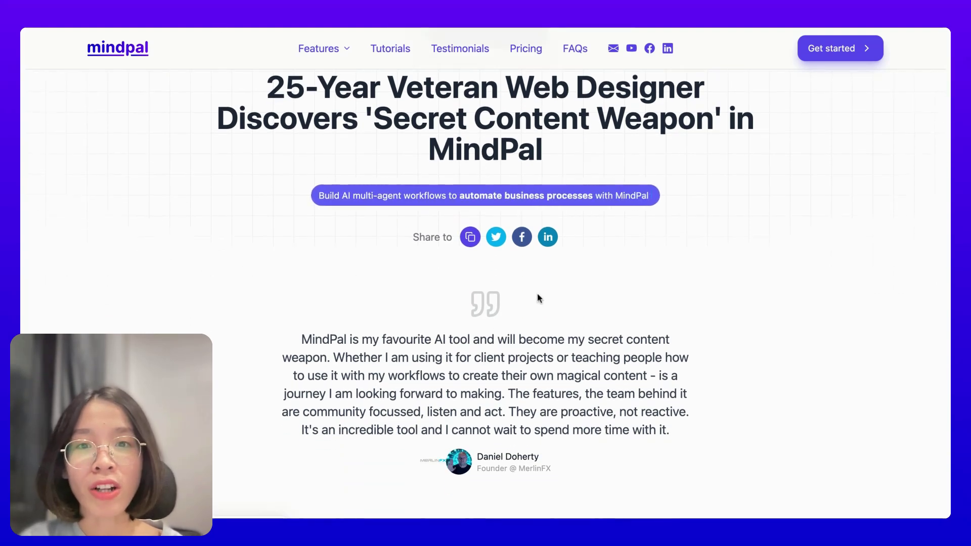
{"action": "scroll", "coordinate": [481, 260], "scroll_direction": "up", "scroll_amount": 2}
{"action": "left_click_drag", "start_coordinate": [264, 167], "coordinate": [560, 230]}
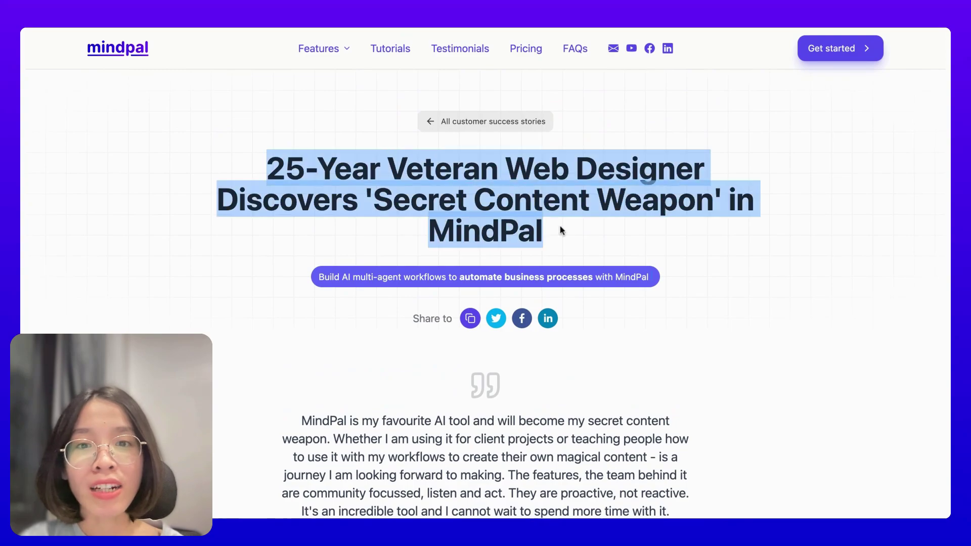
{"action": "scroll", "coordinate": [560, 230], "scroll_direction": "down", "scroll_amount": 10}
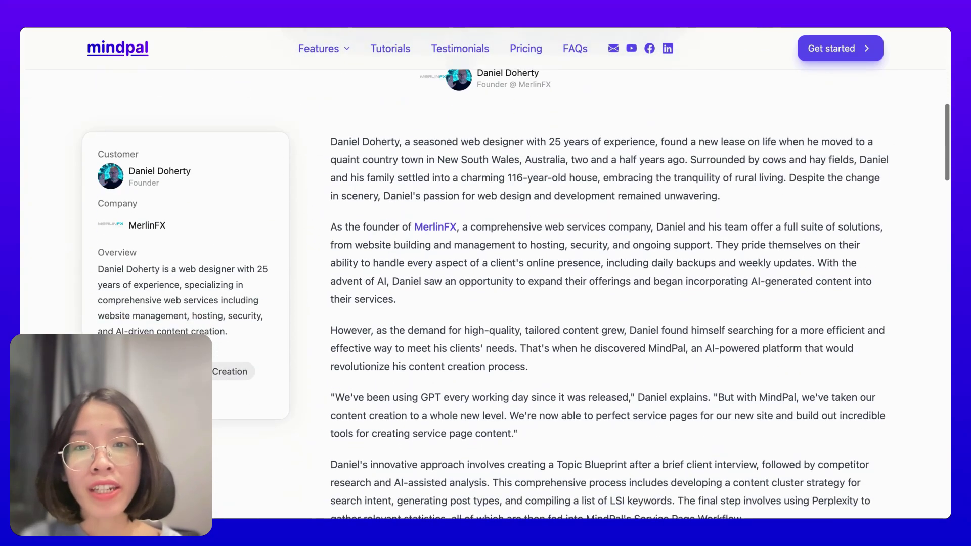
{"action": "left_click_drag", "start_coordinate": [331, 142], "coordinate": [736, 305]}
Switch over to the Customer Success Story Generator workflow window with the paragraphs still selected
{"action": "key", "text": "super+Tab"}
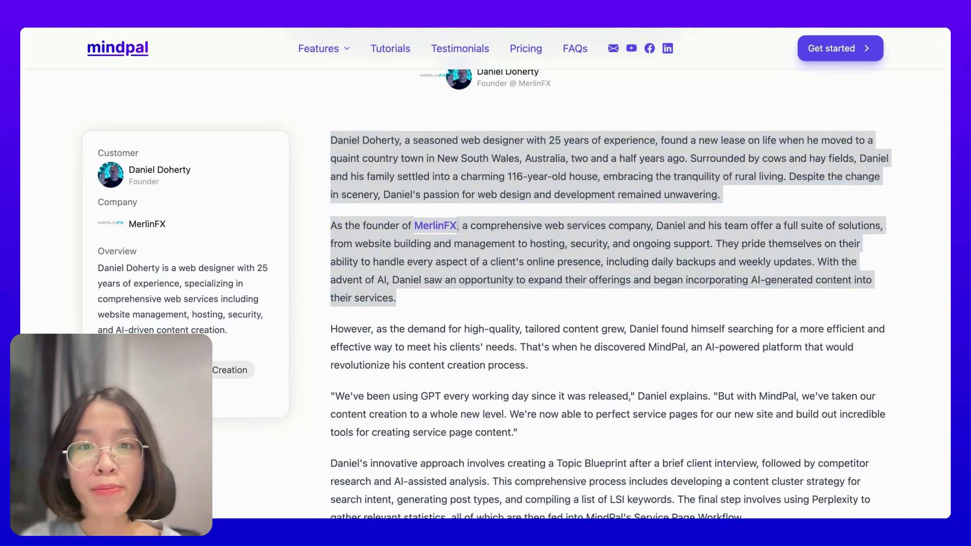
{"action": "key", "text": "super+Tab"}
{"action": "key", "text": "super+Tab"}
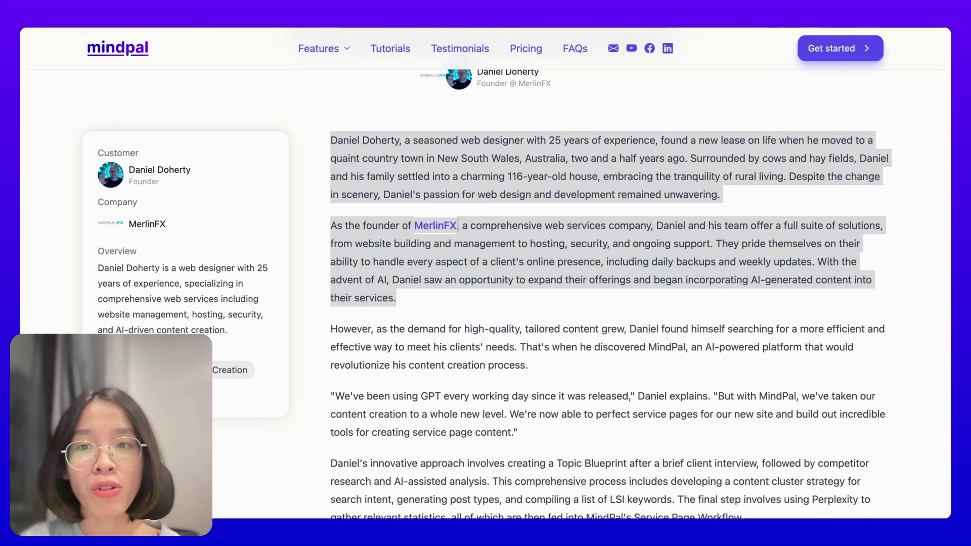
{"action": "key", "text": "super+Tab"}
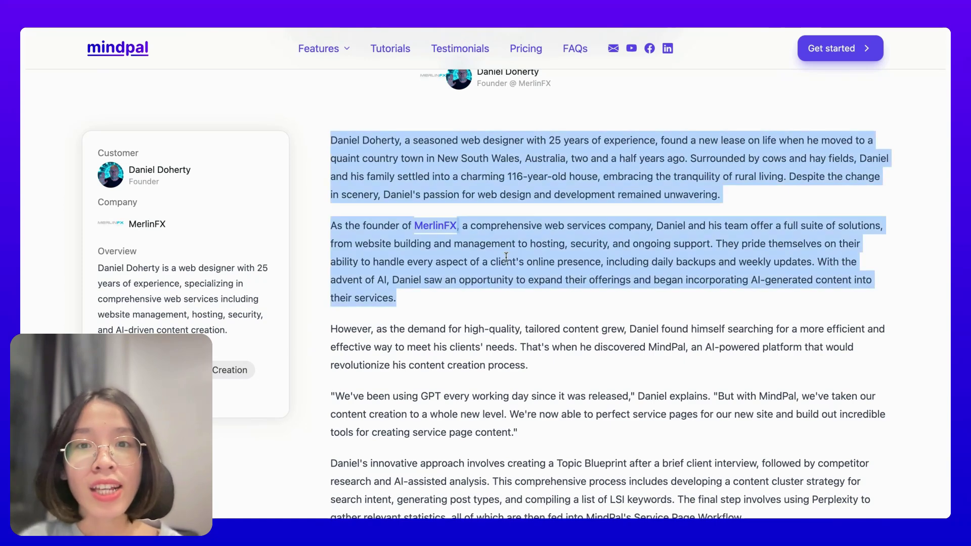
{"action": "key", "text": "super+Tab"}
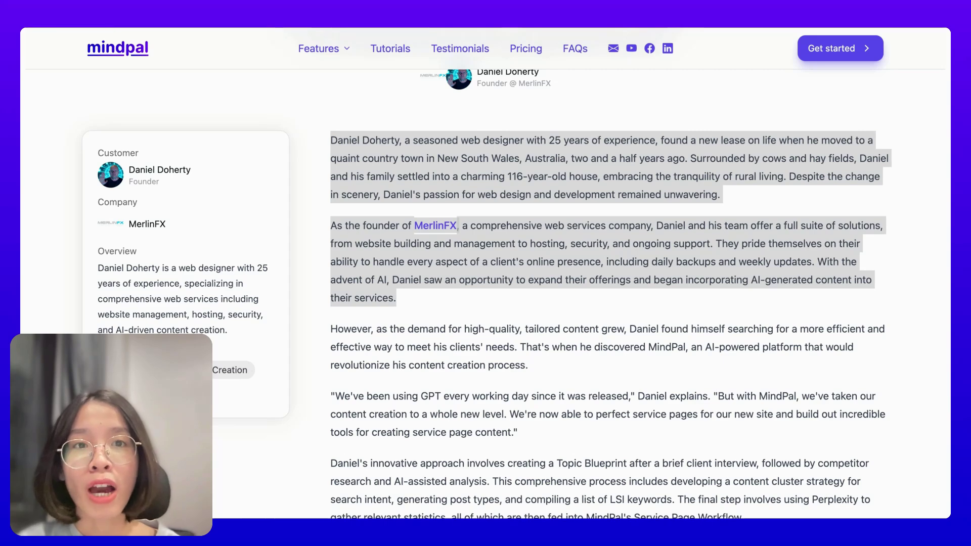
{"action": "key", "text": "super+Tab"}
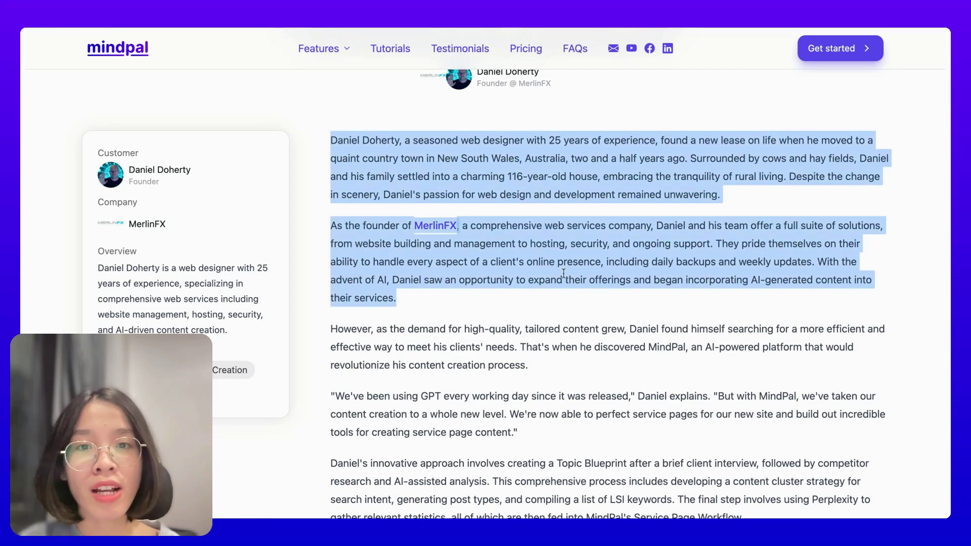
{"action": "scroll", "coordinate": [515, 273], "scroll_direction": "down", "scroll_amount": 4}
{"action": "scroll", "coordinate": [515, 273], "scroll_direction": "up", "scroll_amount": 3}
{"action": "key", "text": "super+Tab"}
{"action": "key", "text": "super+Tab"}
{"action": "key", "text": "super+Tab"}
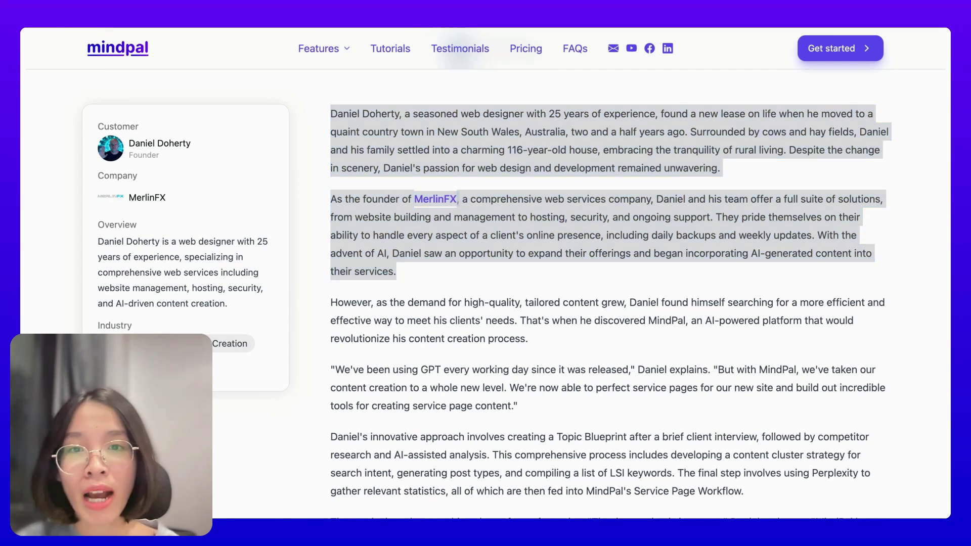
{"action": "key", "text": "super+Tab"}
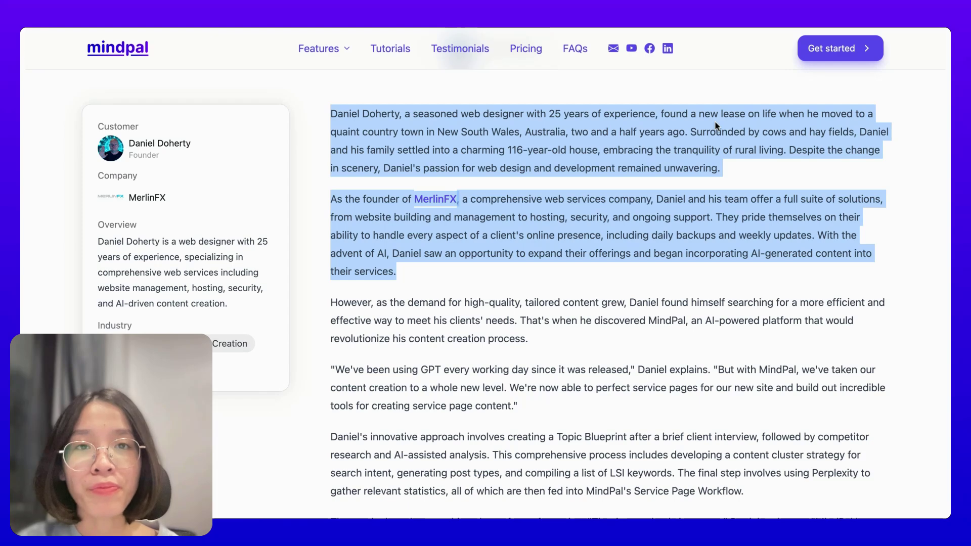
{"action": "key", "text": "super+Tab"}
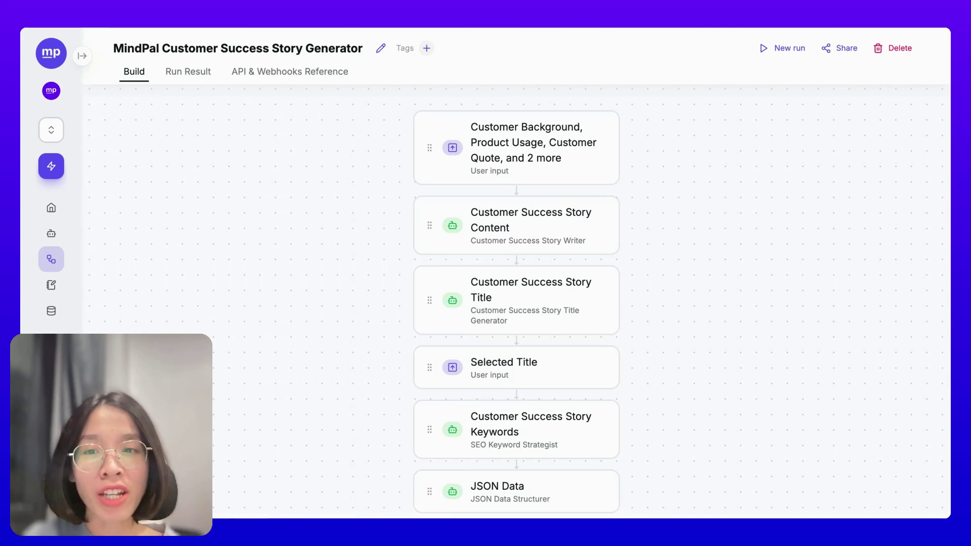
Inspect the User Input, Story Content, Story Title and Story Keywords step settings
{"action": "left_click_drag", "start_coordinate": [113, 48], "coordinate": [362, 57]}
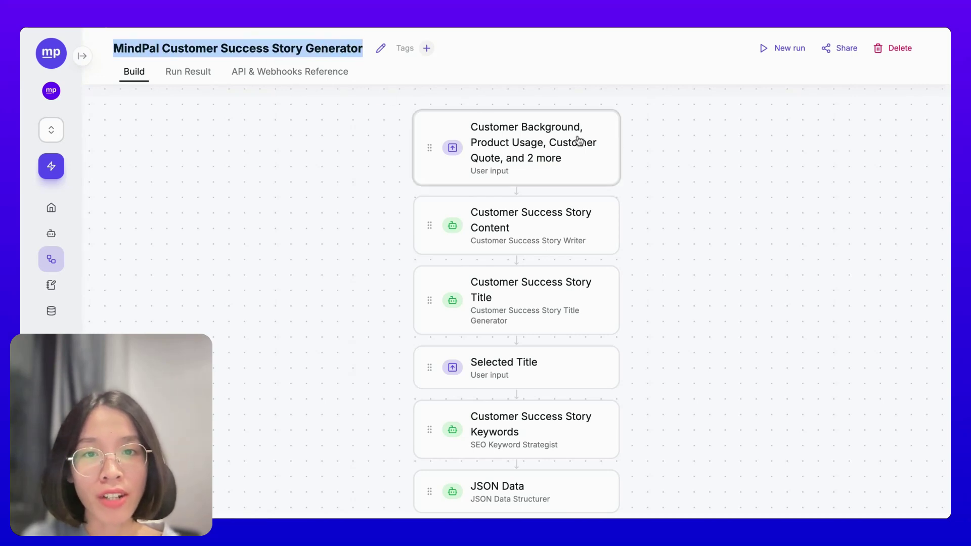
{"action": "left_click", "coordinate": [549, 143]}
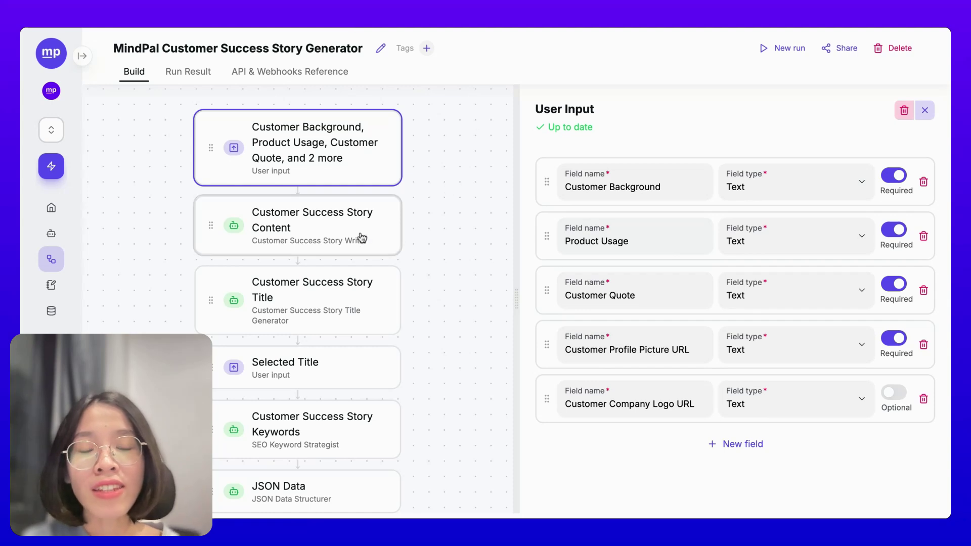
{"action": "left_click", "coordinate": [303, 224]}
{"action": "scroll", "coordinate": [303, 224], "scroll_direction": "down", "scroll_amount": 2}
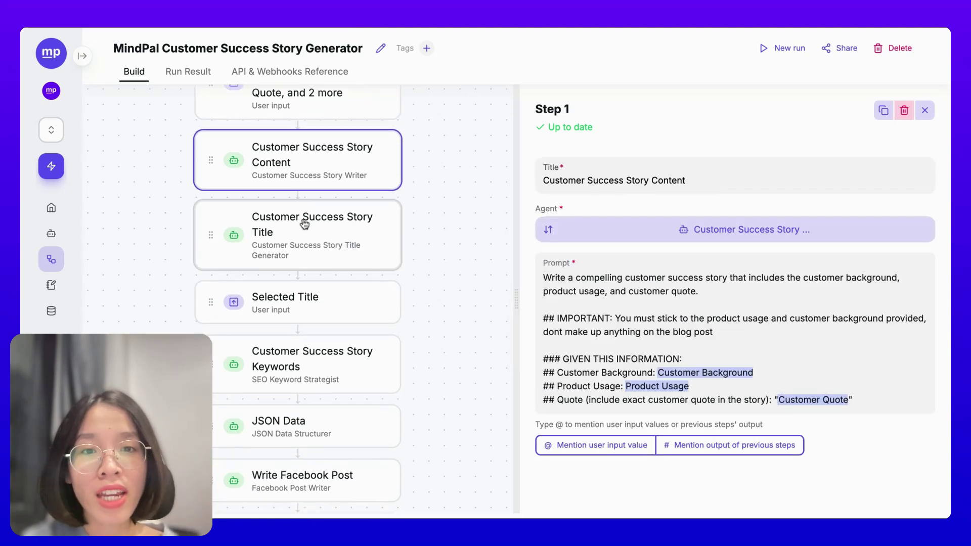
{"action": "left_click", "coordinate": [302, 223]}
{"action": "scroll", "coordinate": [304, 224], "scroll_direction": "down", "scroll_amount": 2}
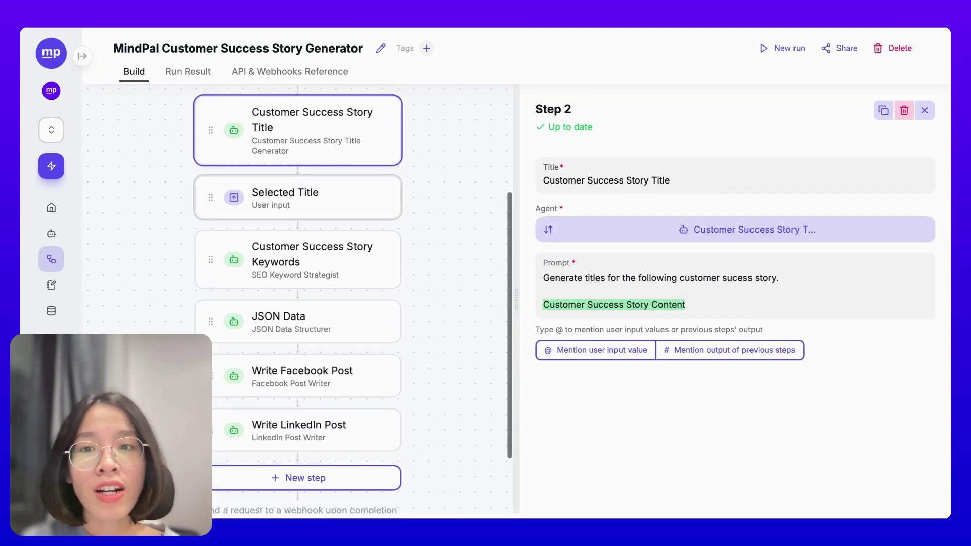
{"action": "left_click", "coordinate": [305, 262]}
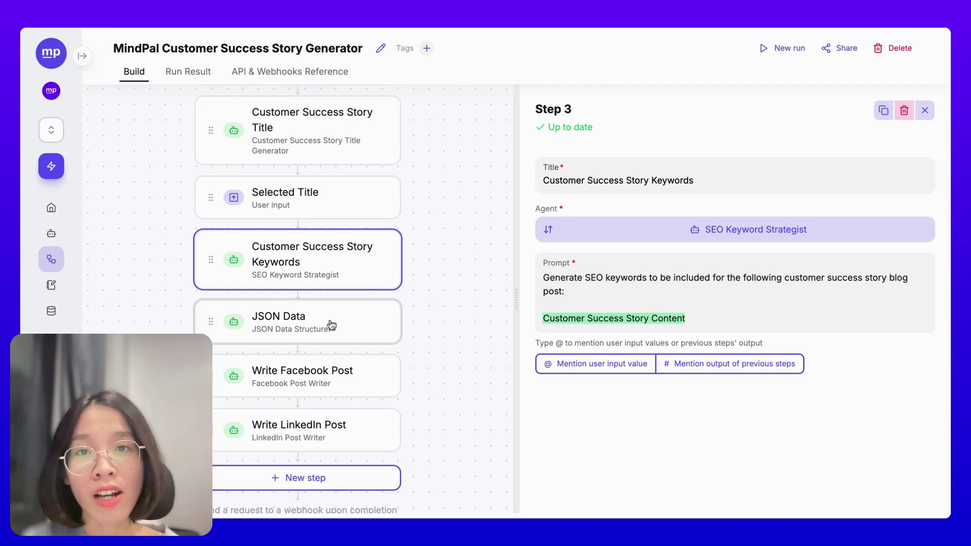
Check the JSON Data, Write Facebook Post and Write LinkedIn Post steps, then start a new run
{"action": "left_click", "coordinate": [279, 322]}
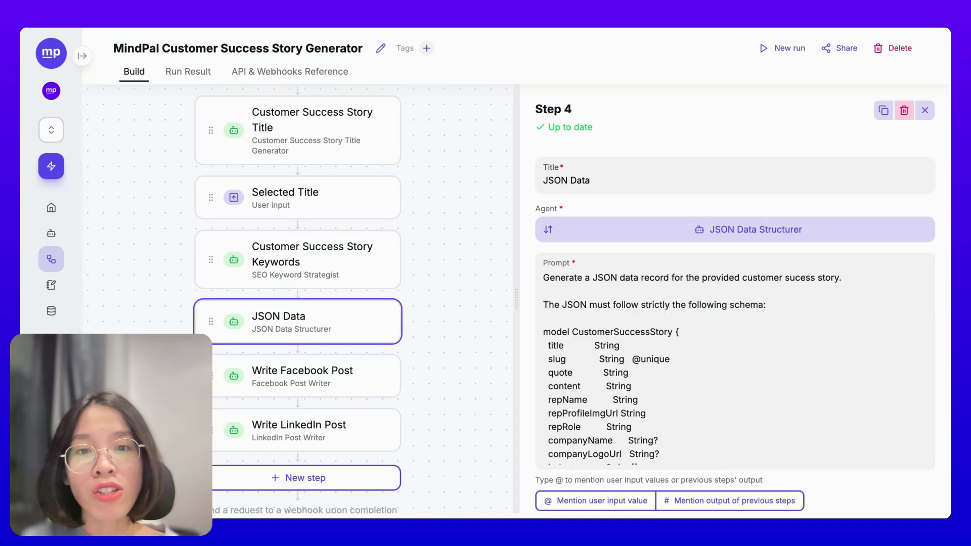
{"action": "left_click", "coordinate": [360, 384]}
{"action": "left_click", "coordinate": [340, 423]}
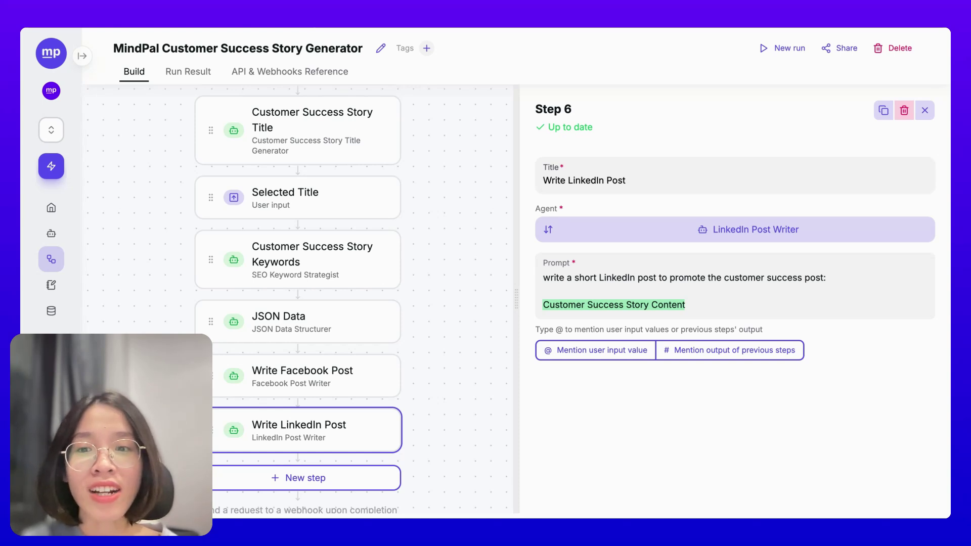
{"action": "left_click", "coordinate": [924, 110]}
{"action": "left_click", "coordinate": [790, 50]}
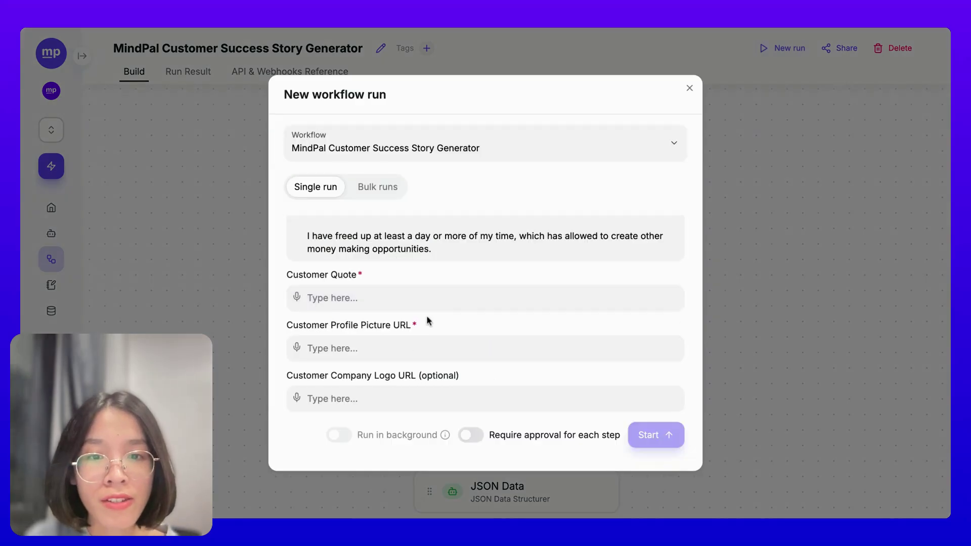
Paste the customer quote, enter N/A as the picture URL, and start the run
{"action": "type", "text": "**Can you leave a quote capturing your experience so far with MindPal?**  \"MindPal has been a Godsend in terms of saving me time and allowing me to focus on other money making ventures. Because of MindPal I have been able to create two new streams of revenue, Business Plan Factory, helping entrepreneurs and companies evaluate new ideas, and Pitch To Me First, evaluating investor pitches for entrepreneurs raising money. A much better tool that Chat GPT or Gemini.\""}
{"action": "left_click", "coordinate": [396, 357]}
{"action": "type", "text": "N/A"}
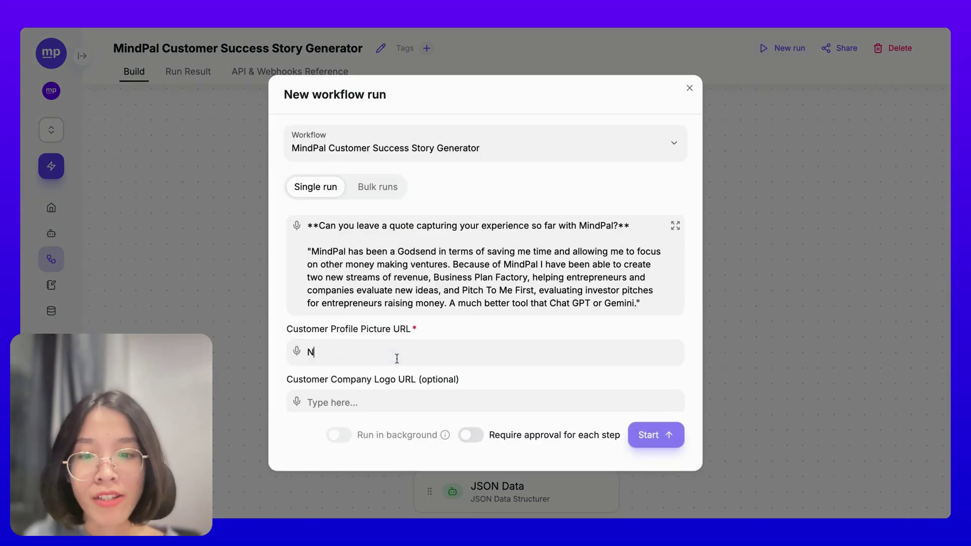
{"action": "left_click", "coordinate": [660, 438]}
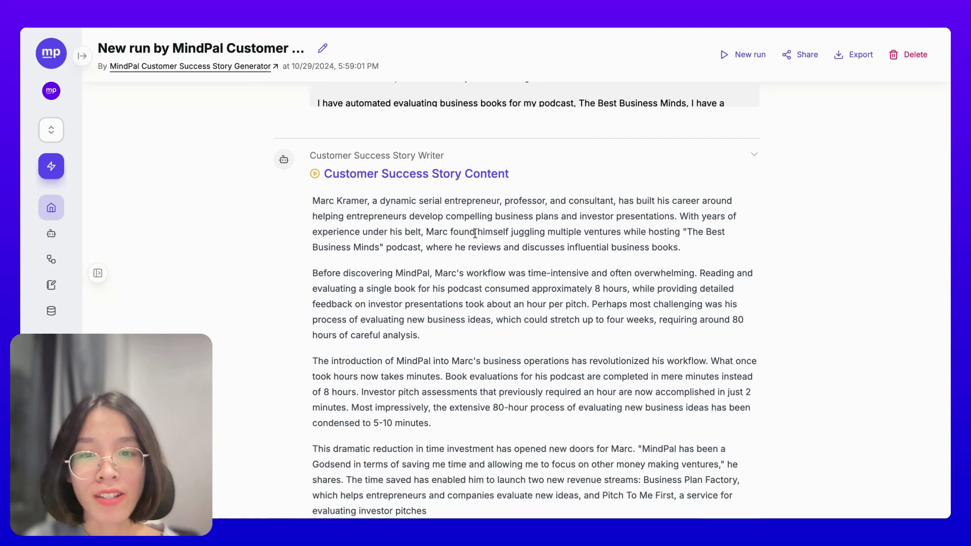
Review the generated story and titles, then inspect the Repurpose blog post workflow's Blog Post input
{"action": "scroll", "coordinate": [474, 232], "scroll_direction": "down", "scroll_amount": 2}
{"action": "scroll", "coordinate": [474, 233], "scroll_direction": "down", "scroll_amount": 5}
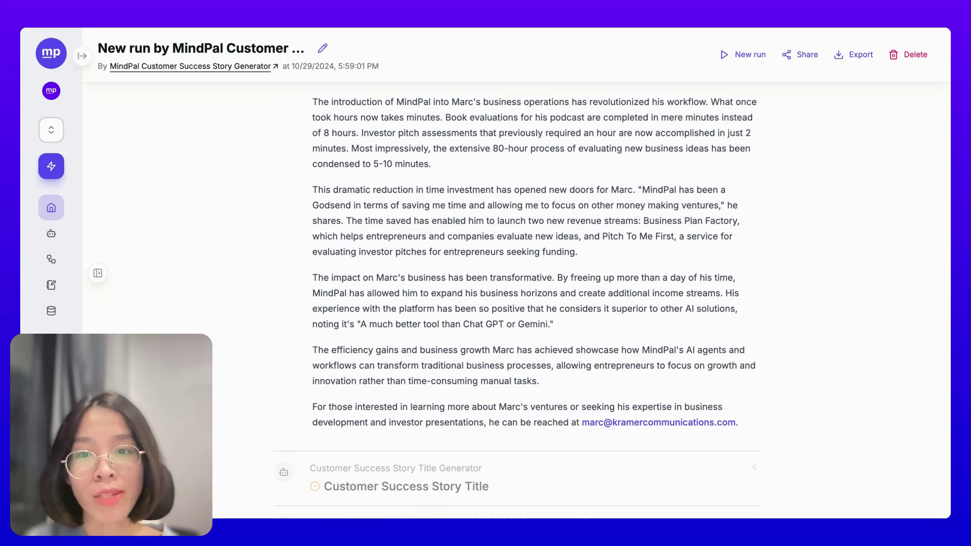
{"action": "scroll", "coordinate": [408, 331], "scroll_direction": "down", "scroll_amount": 7}
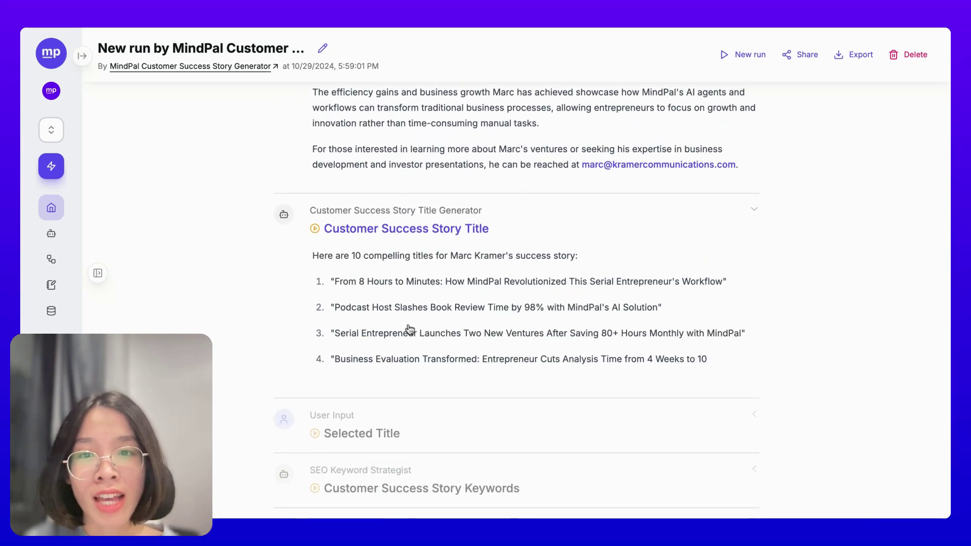
{"action": "scroll", "coordinate": [409, 329], "scroll_direction": "down", "scroll_amount": 3}
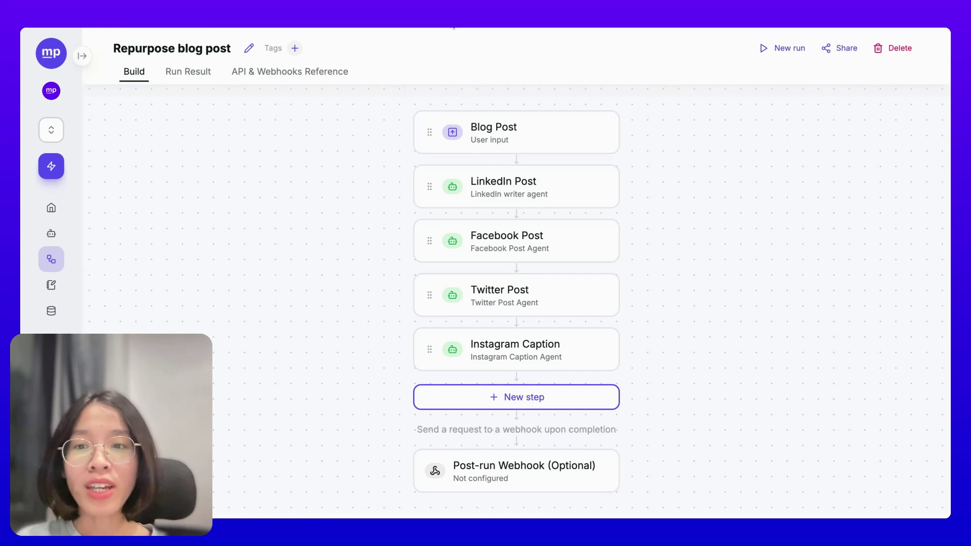
{"action": "left_click", "coordinate": [590, 125]}
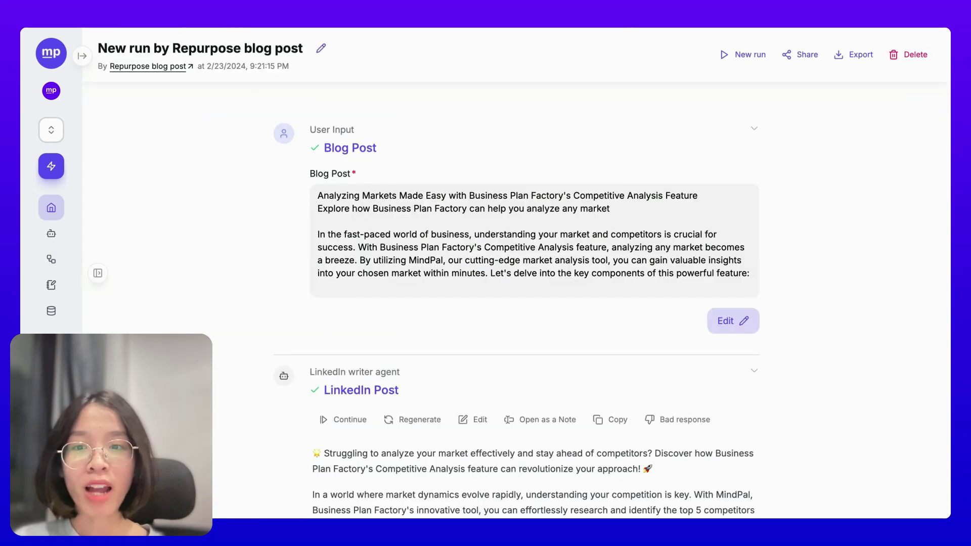
Scroll through the past blog-post run's generated LinkedIn and Facebook posts
{"action": "scroll", "coordinate": [788, 200], "scroll_direction": "down", "scroll_amount": 7}
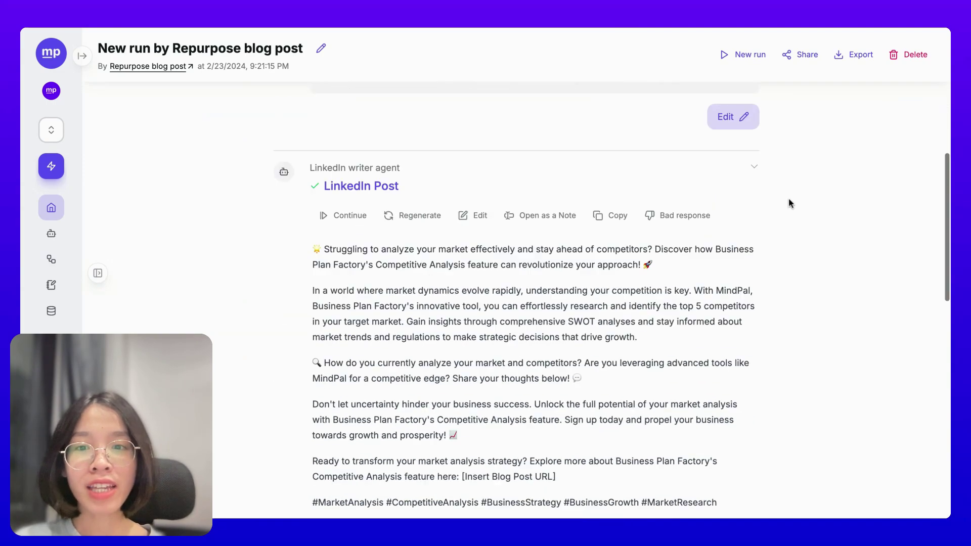
{"action": "scroll", "coordinate": [789, 200], "scroll_direction": "up", "scroll_amount": 2}
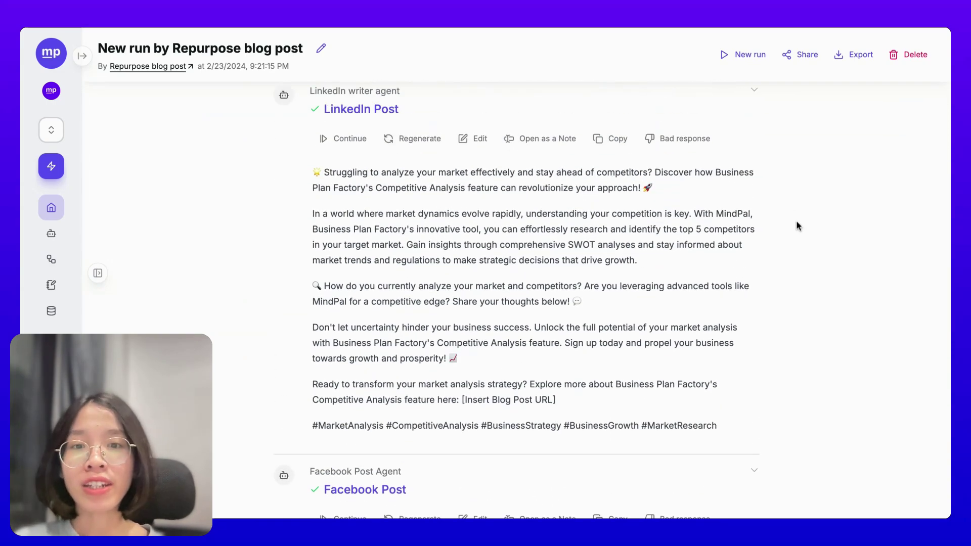
{"action": "scroll", "coordinate": [795, 274], "scroll_direction": "up", "scroll_amount": 1}
{"action": "scroll", "coordinate": [796, 278], "scroll_direction": "down", "scroll_amount": 5}
{"action": "scroll", "coordinate": [796, 274], "scroll_direction": "down", "scroll_amount": 6}
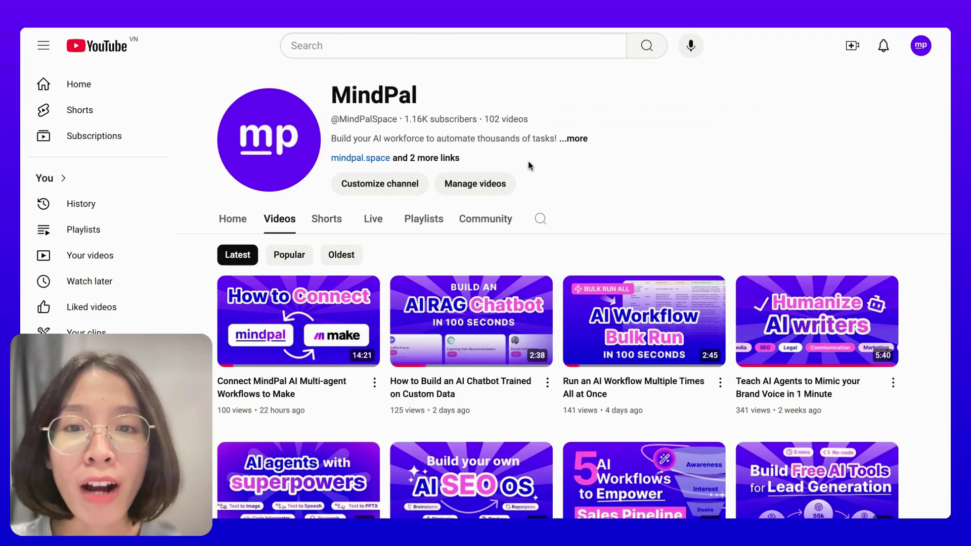
Scroll down the MindPal YouTube channel's latest videos
{"action": "scroll", "coordinate": [542, 201], "scroll_direction": "down", "scroll_amount": 3}
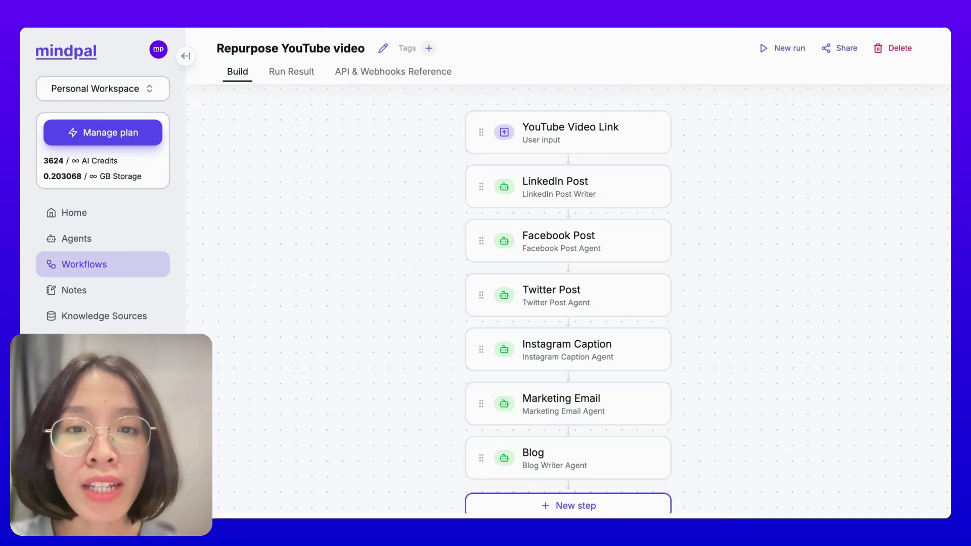
Inspect the YouTube Video Link input, then collapse the LinkedIn, Facebook and Twitter post outputs
{"action": "left_click", "coordinate": [572, 141]}
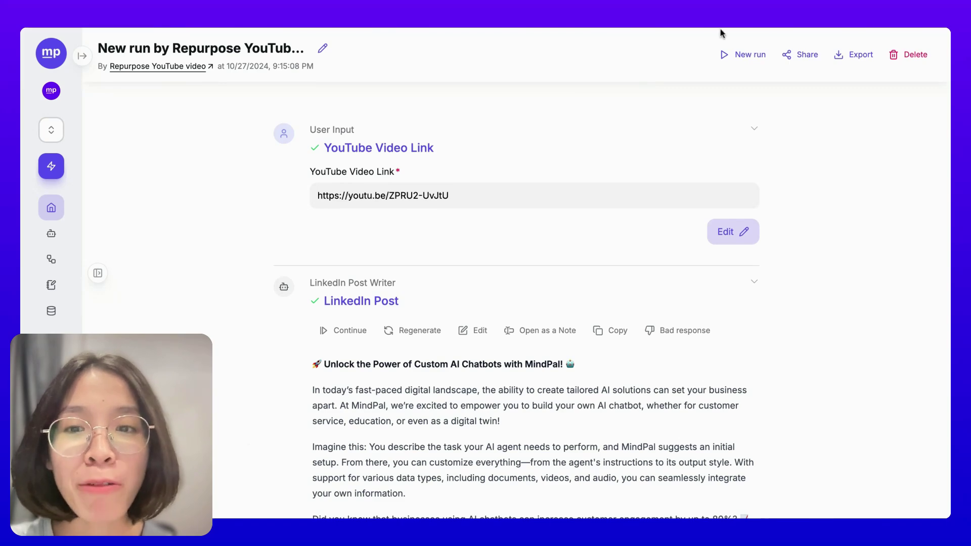
{"action": "left_click", "coordinate": [425, 304]}
{"action": "left_click", "coordinate": [435, 351]}
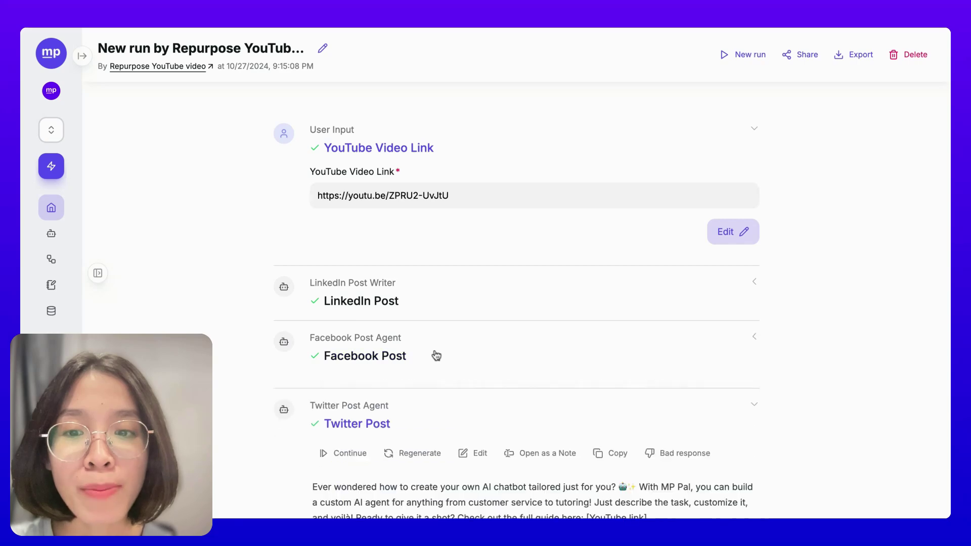
{"action": "scroll", "coordinate": [424, 329], "scroll_direction": "down", "scroll_amount": 2}
{"action": "left_click", "coordinate": [415, 293]}
Collapse the Instagram Caption, Marketing Email and Blog outputs, then view the Weekly Digest's input step
{"action": "scroll", "coordinate": [416, 289], "scroll_direction": "down", "scroll_amount": 1}
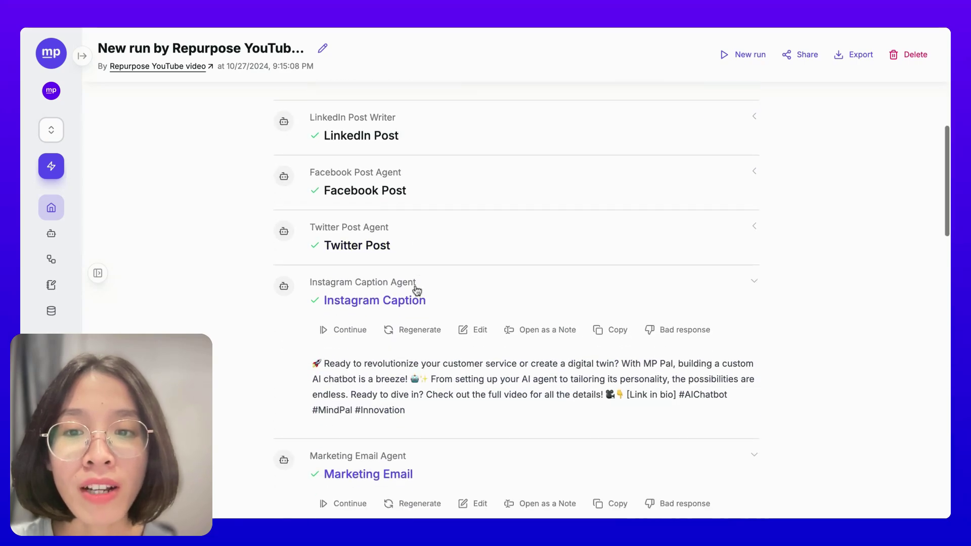
{"action": "left_click", "coordinate": [419, 293]}
{"action": "left_click", "coordinate": [432, 357]}
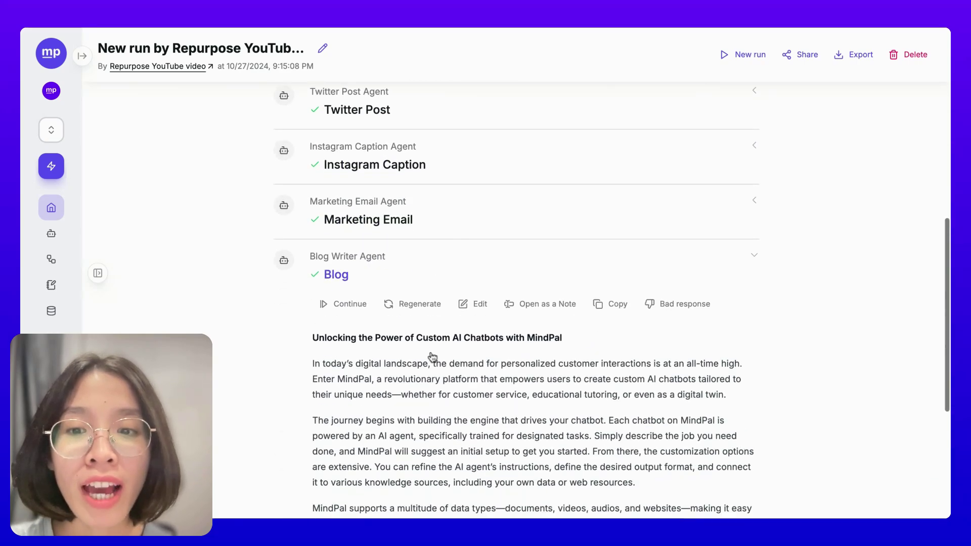
{"action": "left_click", "coordinate": [409, 260]}
{"action": "scroll", "coordinate": [410, 260], "scroll_direction": "up", "scroll_amount": 3}
{"action": "scroll", "coordinate": [412, 260], "scroll_direction": "up", "scroll_amount": 1}
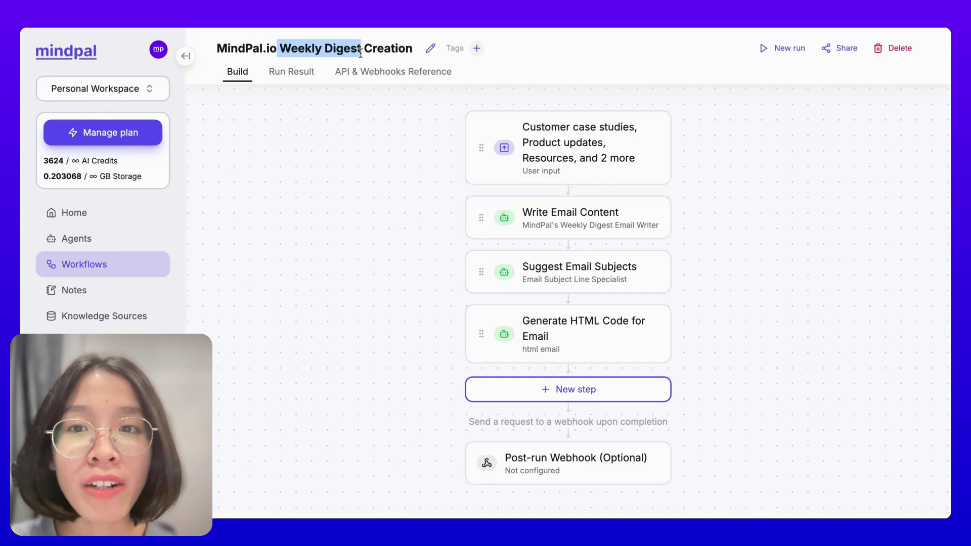
{"action": "left_click", "coordinate": [574, 144]}
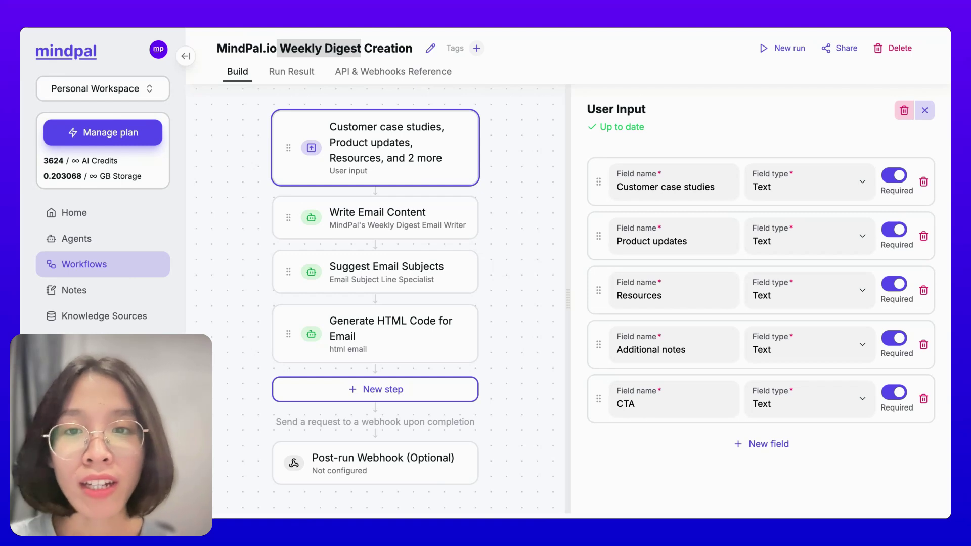
Close the Weekly Digest input step's settings panel
{"action": "left_click", "coordinate": [924, 110]}
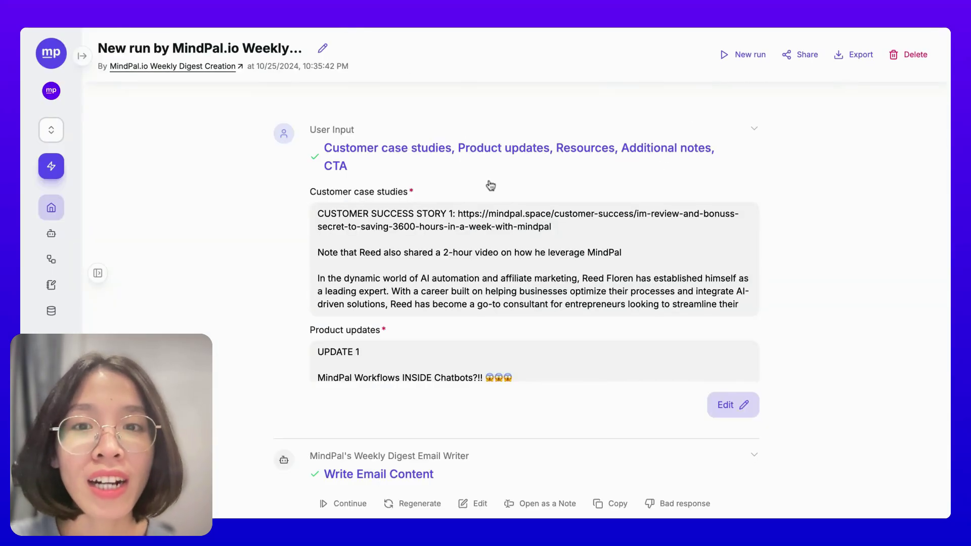
Scroll through the run's inputs, digest email content, 10 subject suggestions and HTML code
{"action": "scroll", "coordinate": [489, 283], "scroll_direction": "down", "scroll_amount": 5}
{"action": "scroll", "coordinate": [490, 314], "scroll_direction": "down", "scroll_amount": 6}
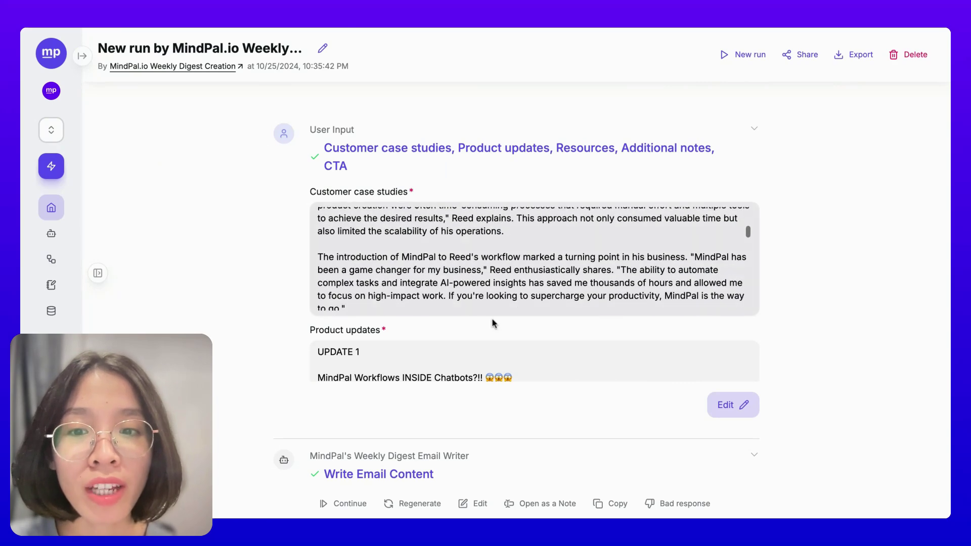
{"action": "scroll", "coordinate": [755, 286], "scroll_direction": "down", "scroll_amount": 5}
{"action": "scroll", "coordinate": [853, 289], "scroll_direction": "down", "scroll_amount": 10}
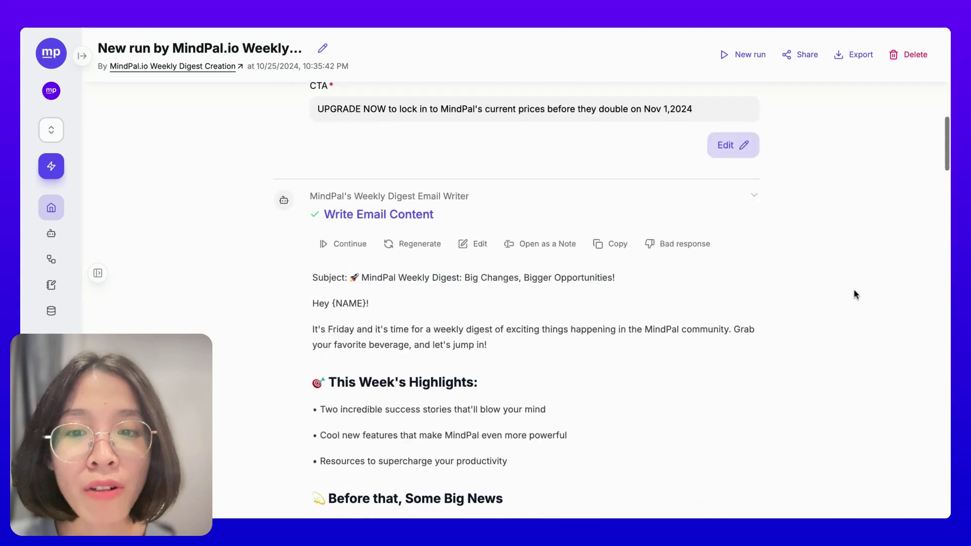
{"action": "scroll", "coordinate": [649, 293], "scroll_direction": "down", "scroll_amount": 15}
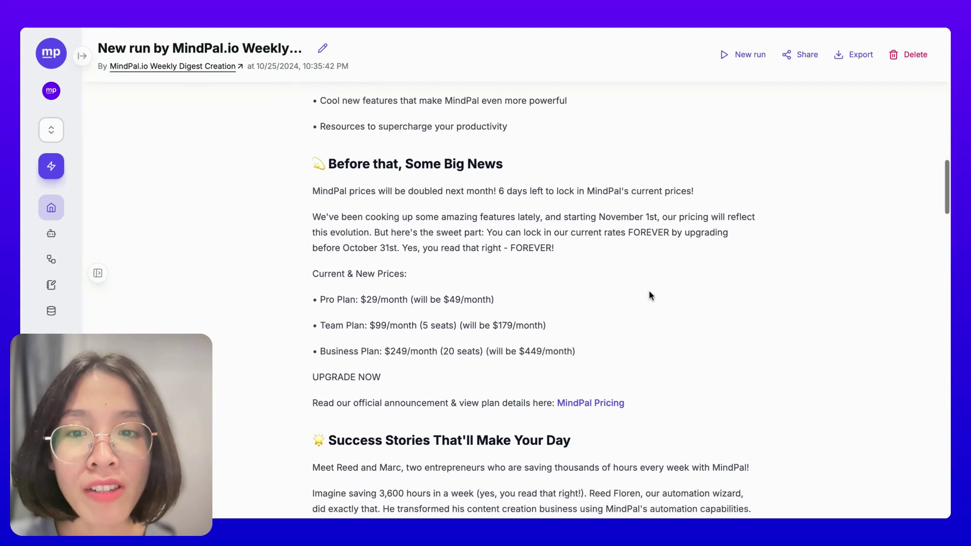
{"action": "scroll", "coordinate": [515, 298], "scroll_direction": "down", "scroll_amount": 8}
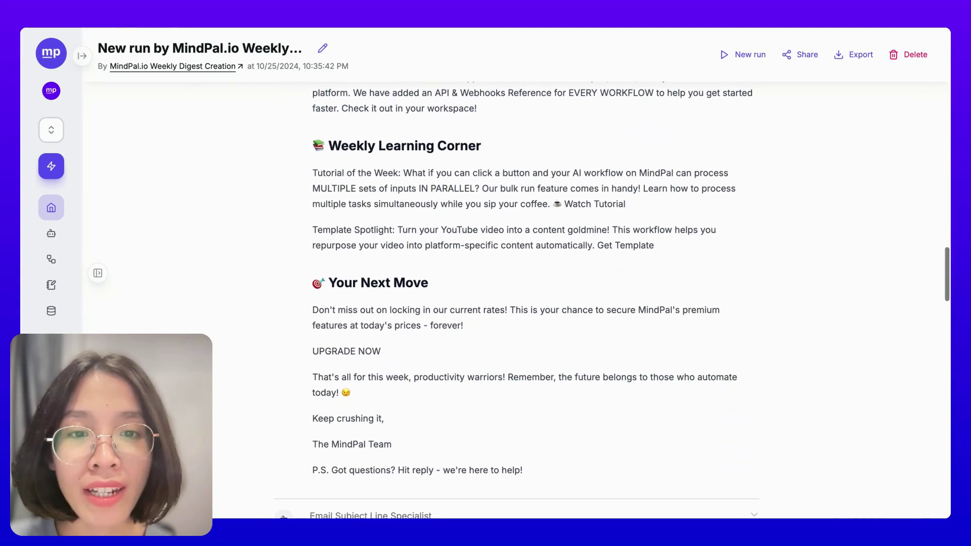
{"action": "scroll", "coordinate": [577, 348], "scroll_direction": "down", "scroll_amount": 5}
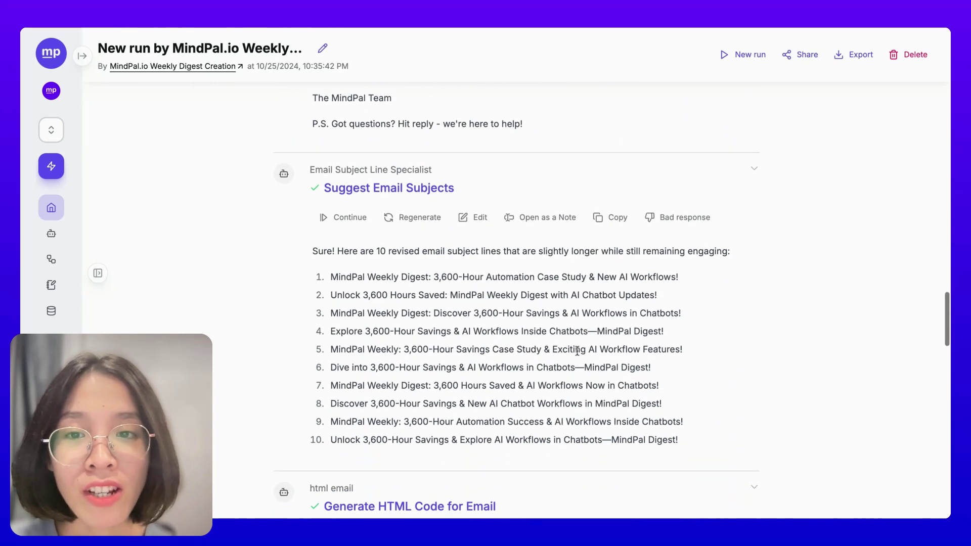
{"action": "scroll", "coordinate": [554, 251], "scroll_direction": "down", "scroll_amount": 4}
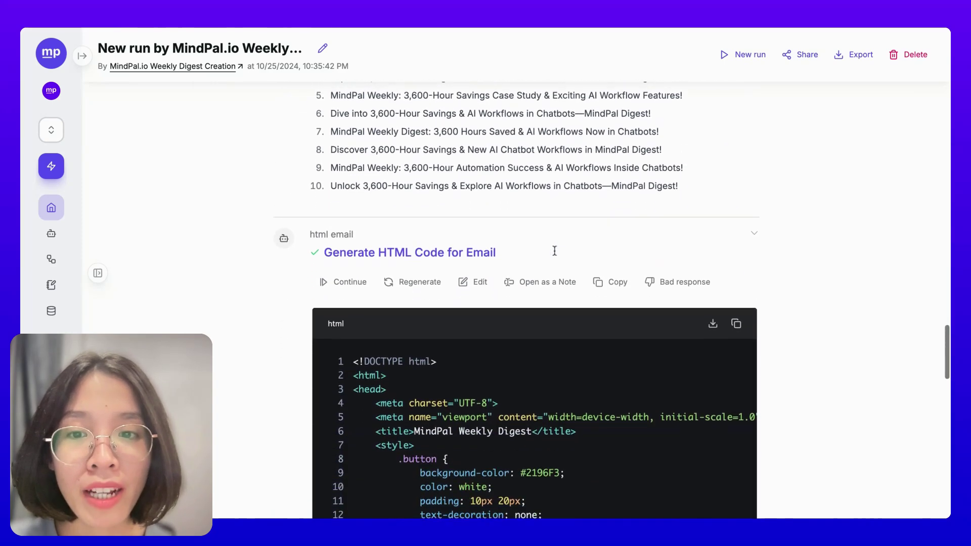
{"action": "scroll", "coordinate": [618, 206], "scroll_direction": "down", "scroll_amount": 3}
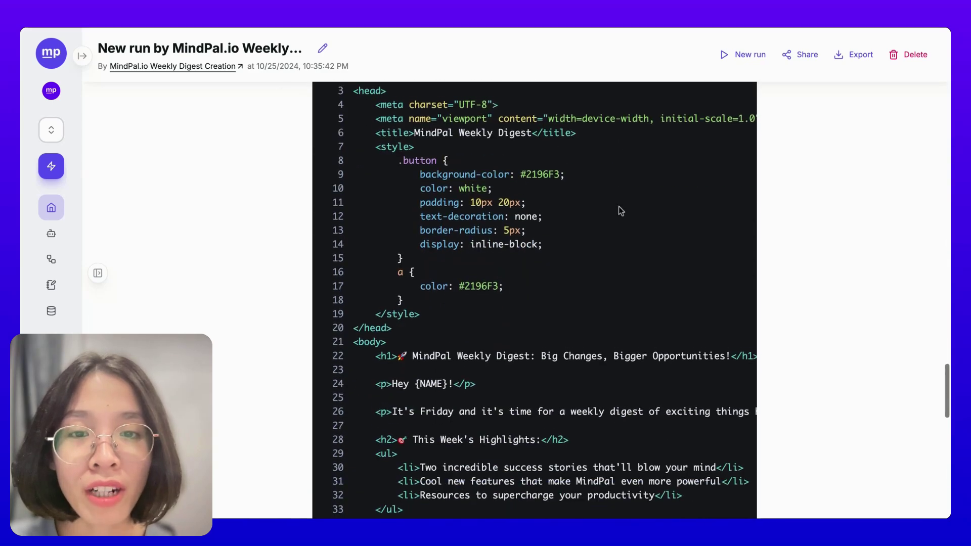
{"action": "scroll", "coordinate": [618, 210], "scroll_direction": "up", "scroll_amount": 5}
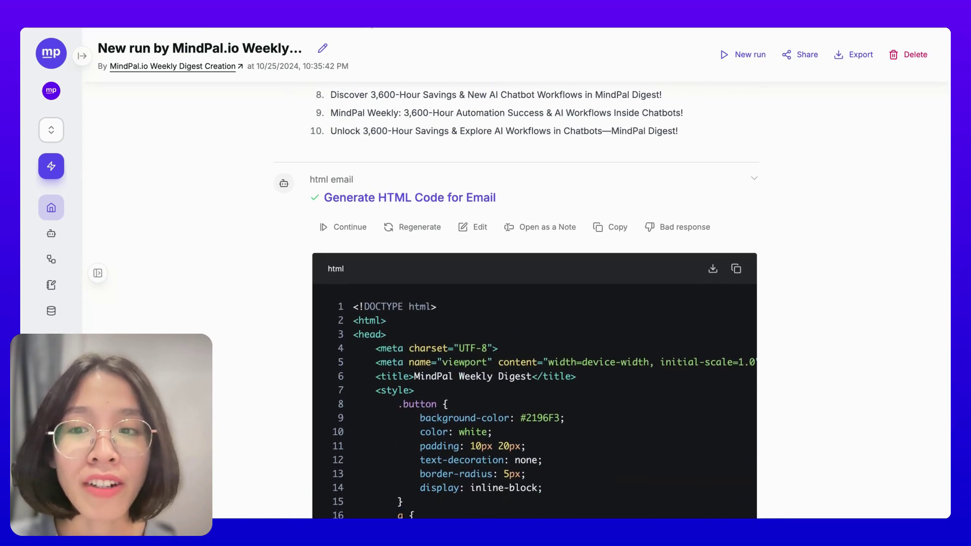